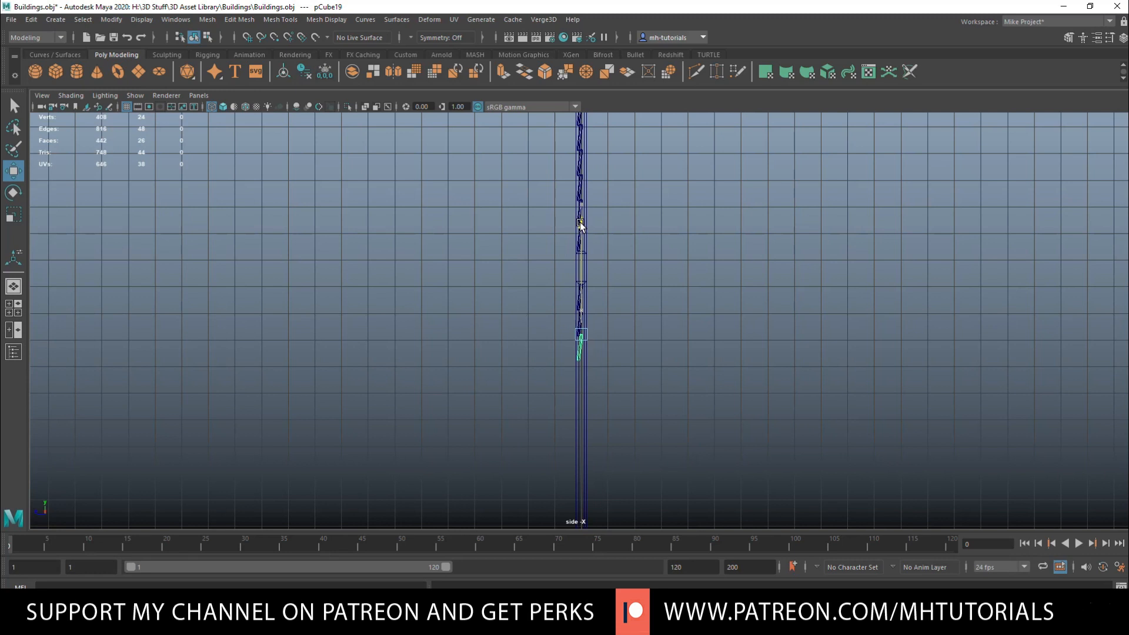
Repeat the slat's duplicate-with-offset down the shutter's lower opening until the copies reach the bottom rail.
key("shift+d")
key("shift+d")
key("shift+d")
key("shift+d")
key("shift+d")
key("shift+d")
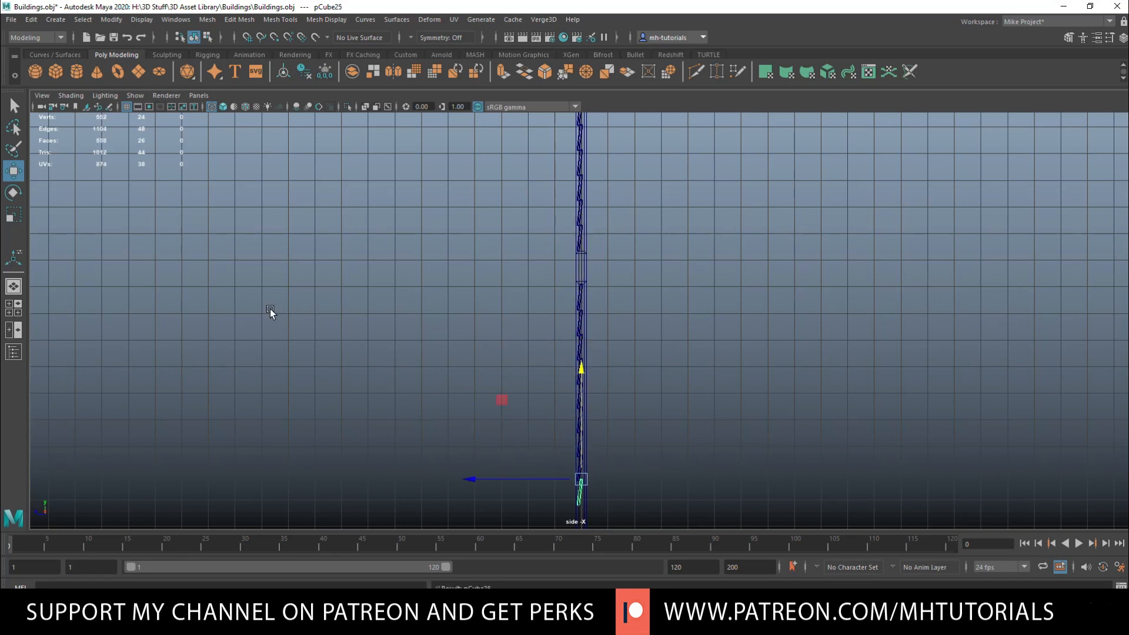
left_click(18, 315)
key("space")
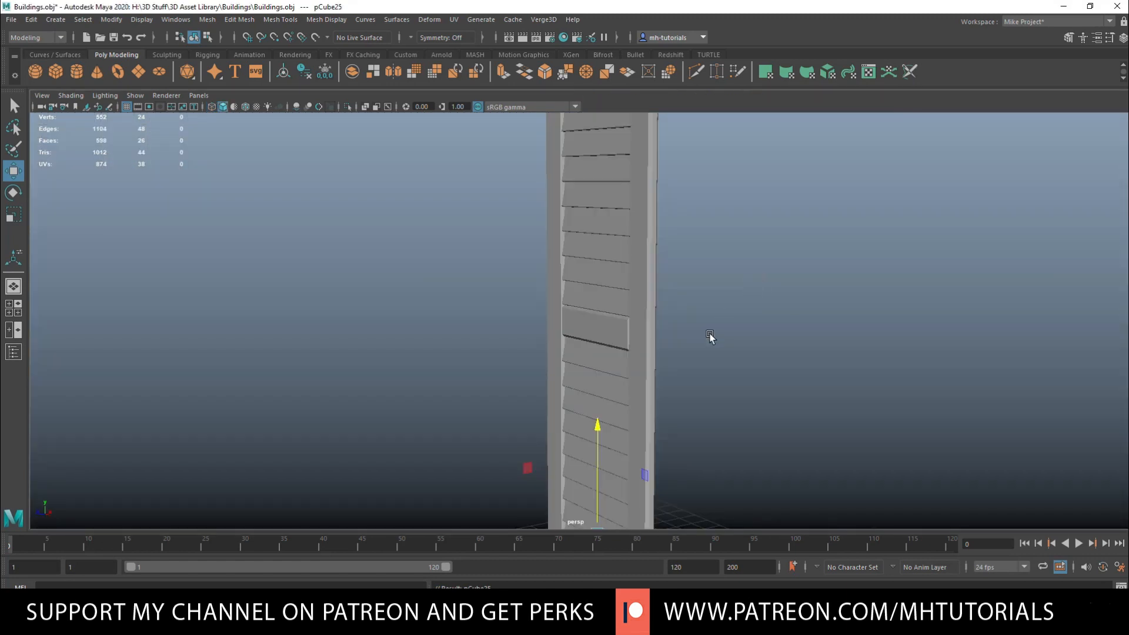
left_click_drag(715, 337, 777, 193, "alt")
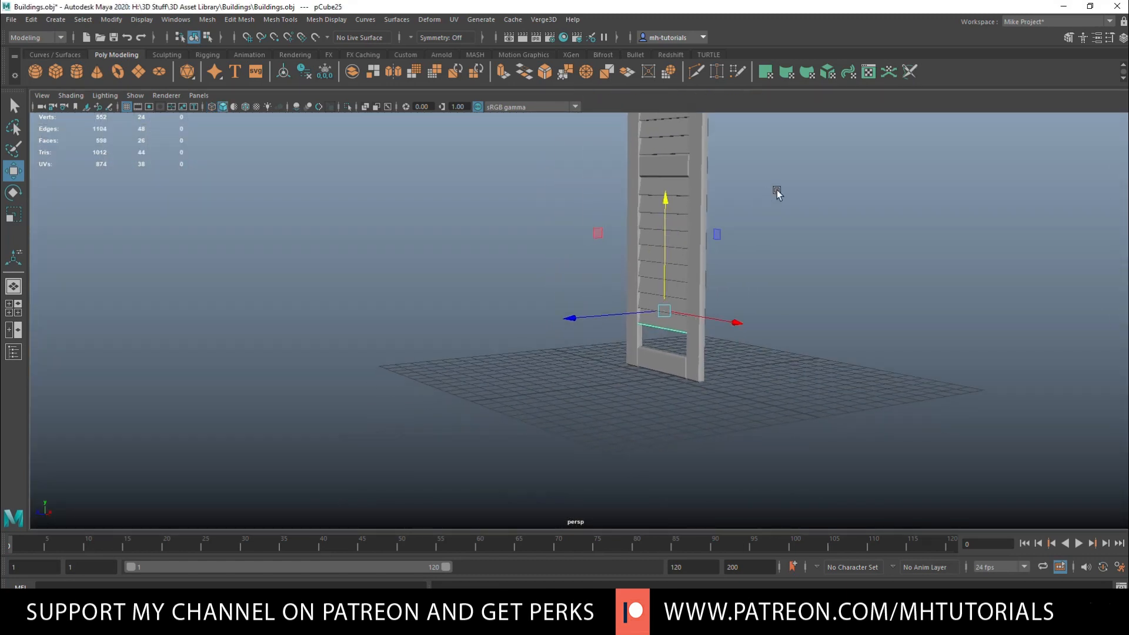
key("shift+d")
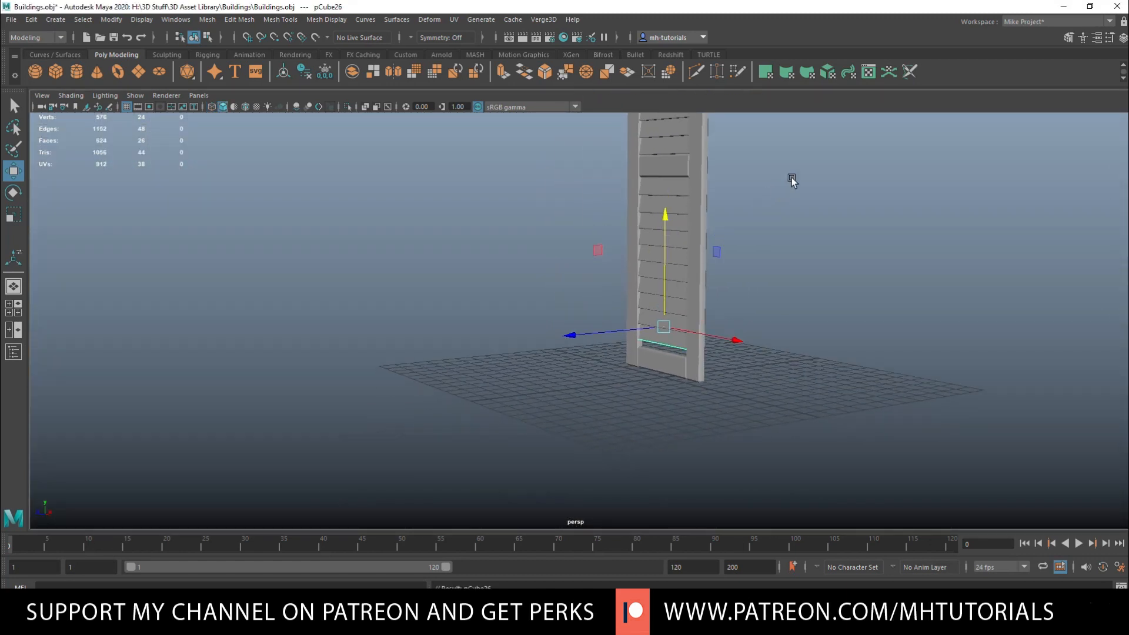
scroll(672, 358, "up", 2)
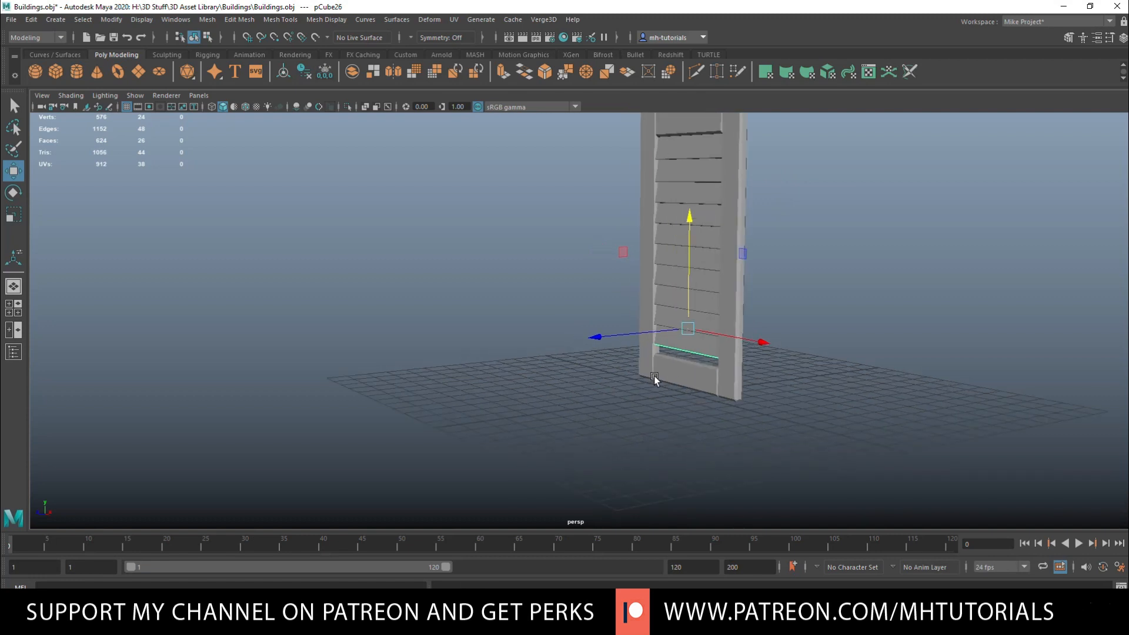
Combine the shutter's bottom rail and both side posts into a single mesh.
left_click(13, 308)
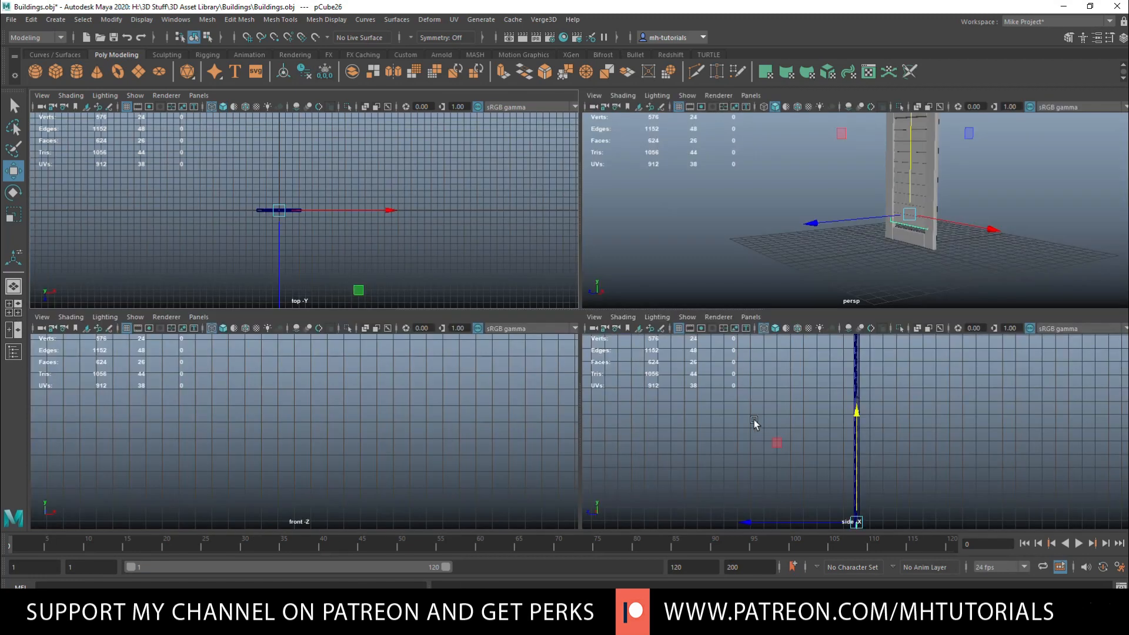
scroll(309, 401, "down", 3)
key("space")
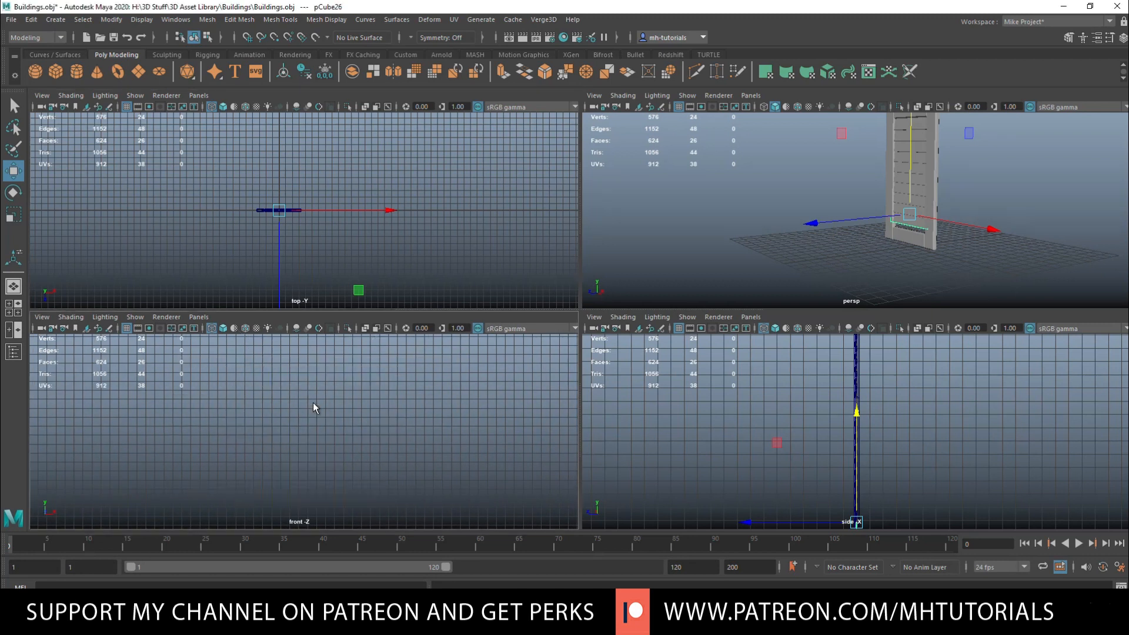
key("f")
scroll(403, 410, "down", 5)
scroll(403, 410, "down", 3)
left_click(612, 376)
left_click(665, 379, "shift")
left_click(506, 375, "shift")
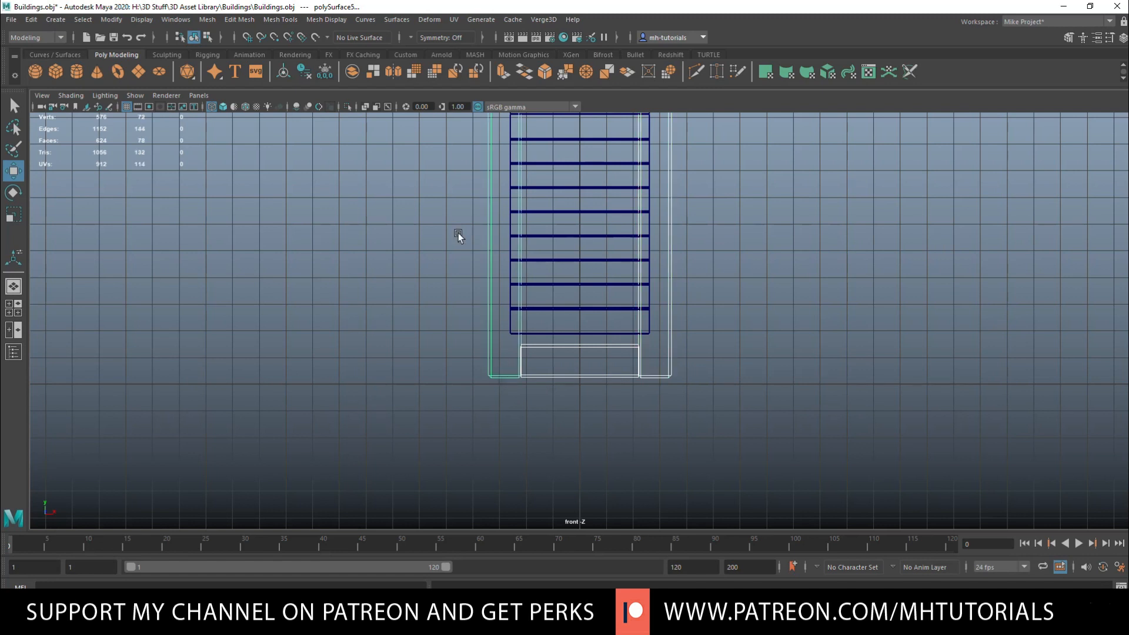
left_click(214, 20)
left_click(239, 62)
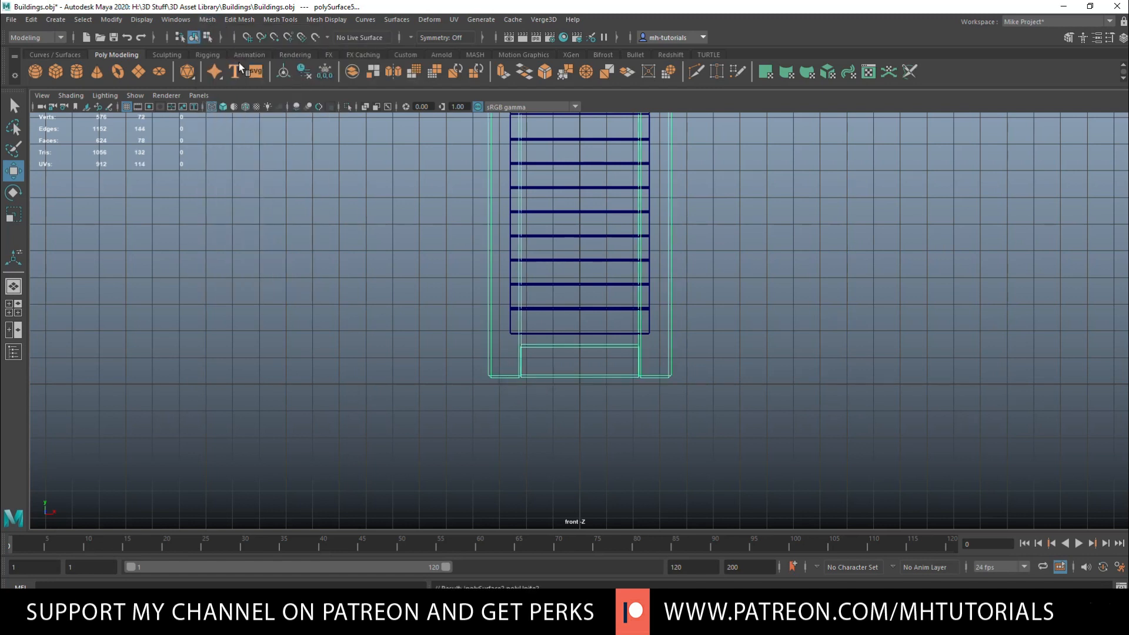
Move the bottom-end vertices of the combined frame up to close the gap beneath the lowest slat.
right_click_drag(753, 242, 715, 247)
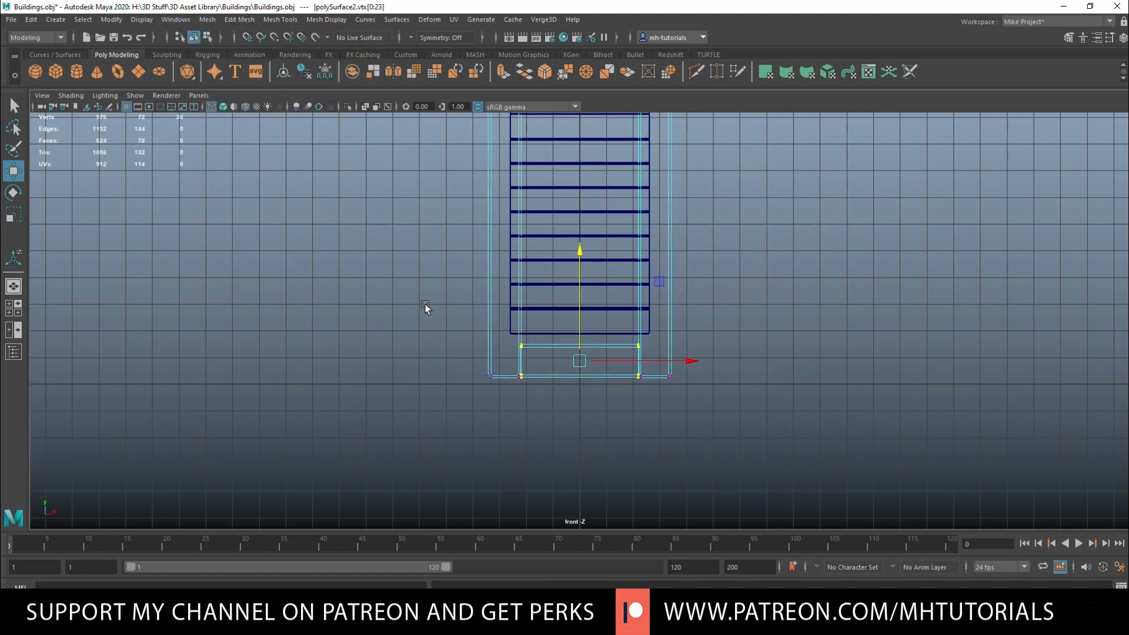
left_click_drag(587, 246, 587, 237)
left_click(13, 308)
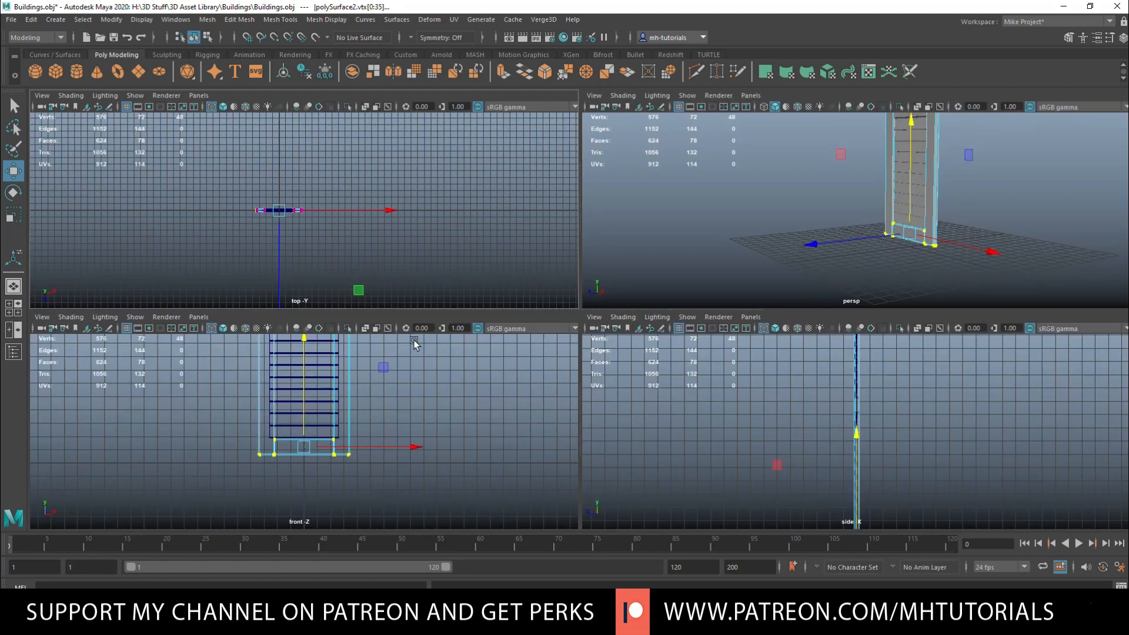
key("space")
scroll(630, 304, "up", 3)
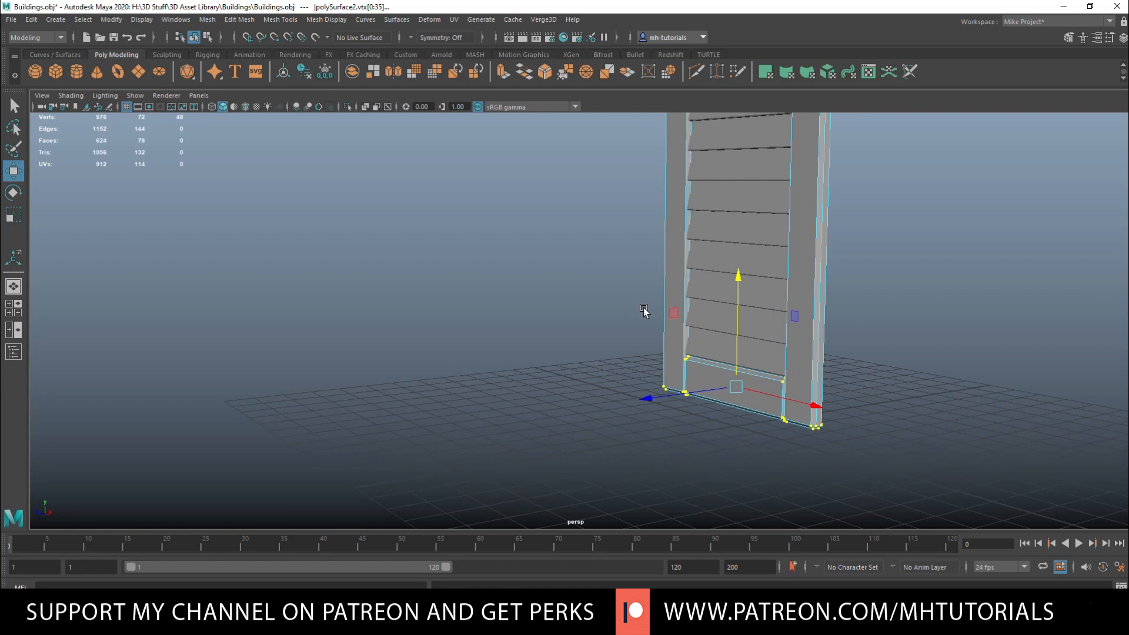
Examine the whole louvered shutter from the front and at an angle, in both wireframe and shaded display.
scroll(644, 311, "down", 5)
left_click_drag(575, 325, 640, 323, "alt")
scroll(721, 242, "down", 5)
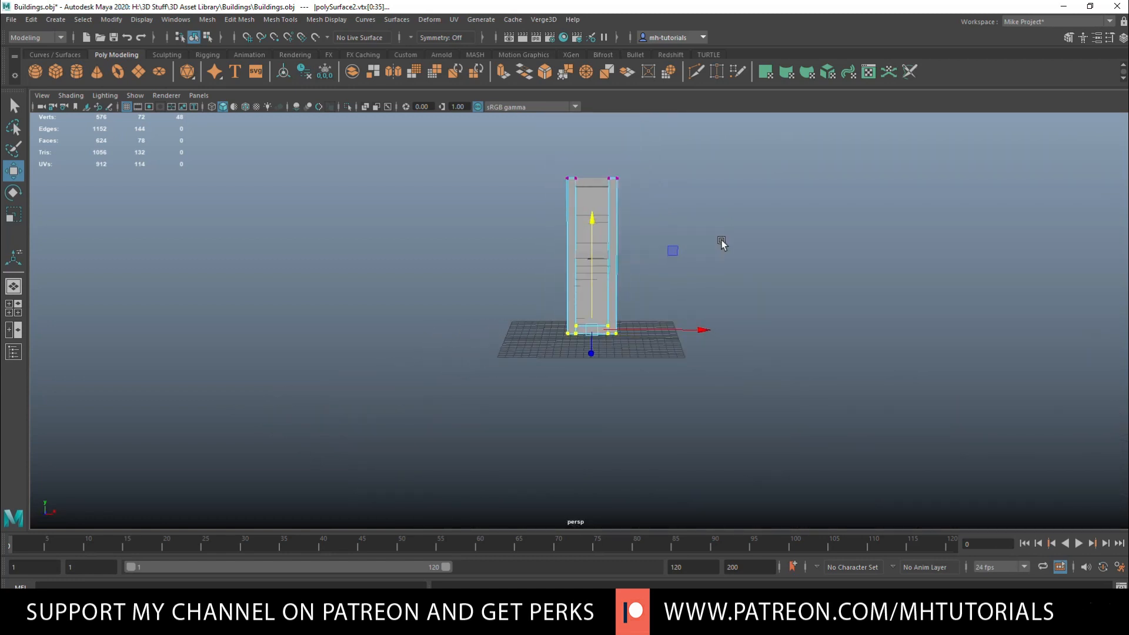
scroll(722, 271, "up", 2)
scroll(711, 303, "up", 8)
left_click(608, 186)
key("4")
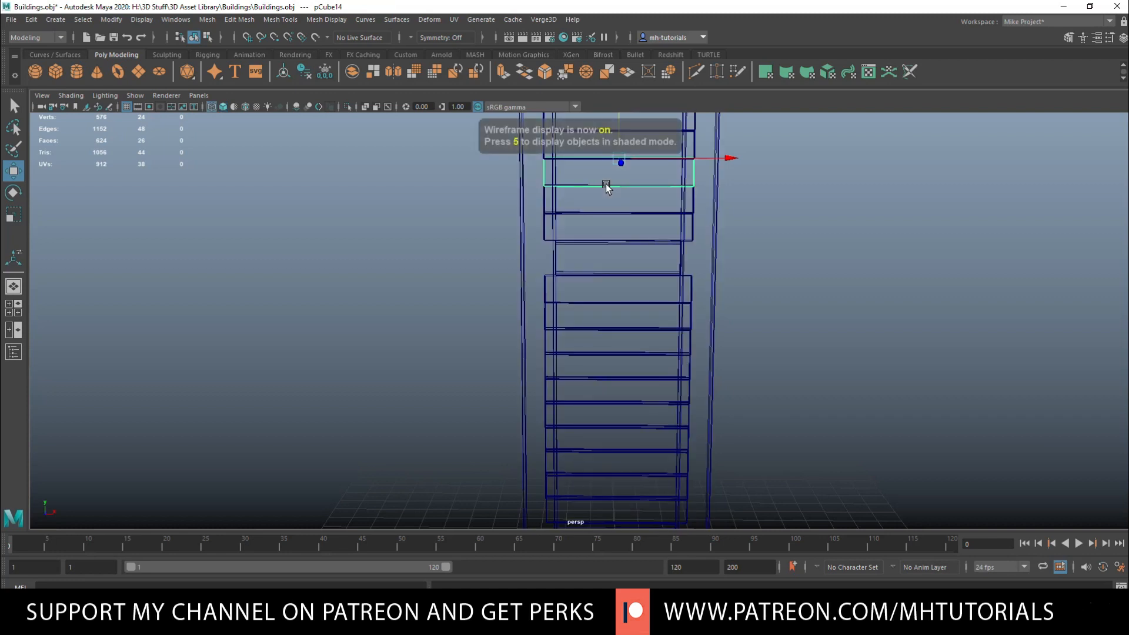
left_click(764, 233)
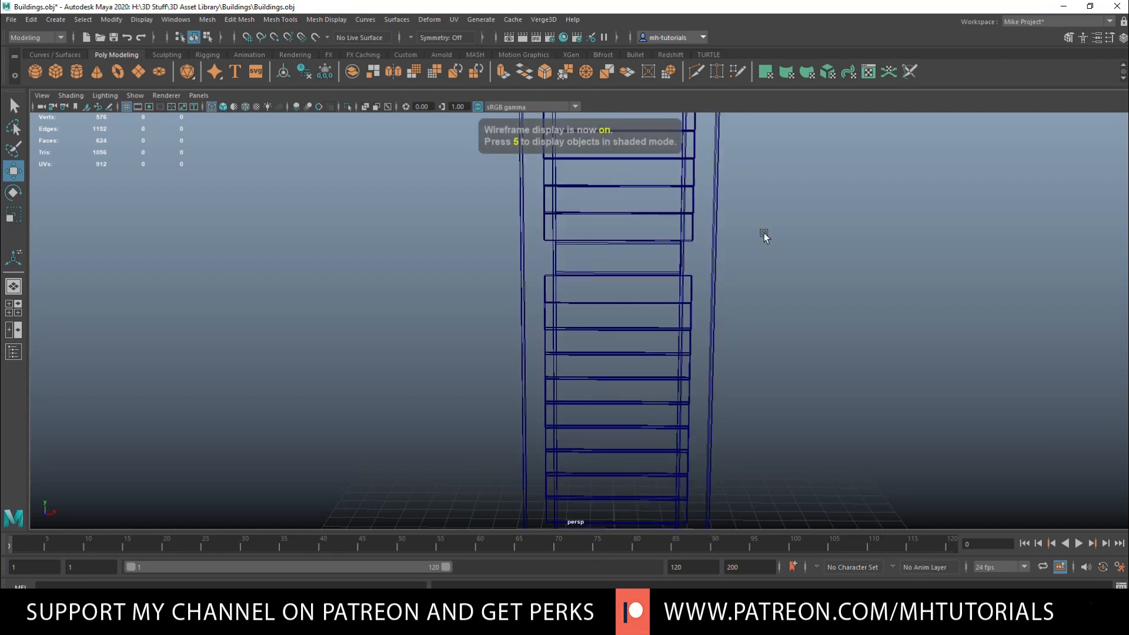
scroll(771, 245, "down", 5)
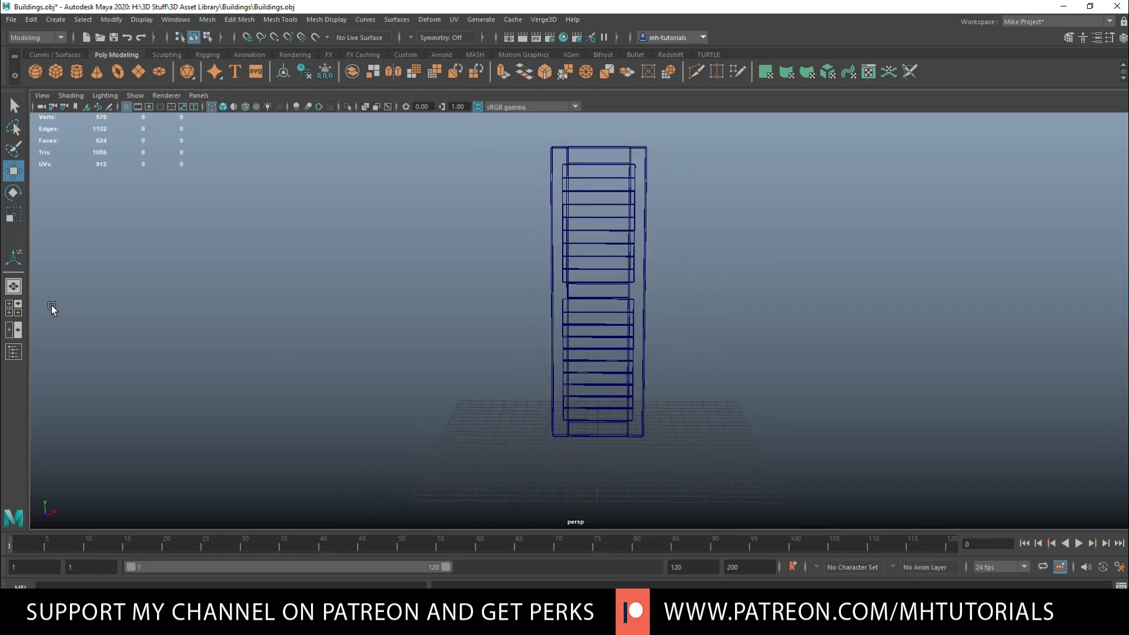
key("space")
key("space")
key("5")
scroll(784, 250, "down", 4)
scroll(784, 250, "up", 3)
mouse_move(783, 251)
left_mouse_down("alt")
mouse_move(696, 245)
mouse_move(723, 267)
mouse_move(705, 296)
mouse_move(773, 297)
mouse_move(740, 299)
left_mouse_up("alt")
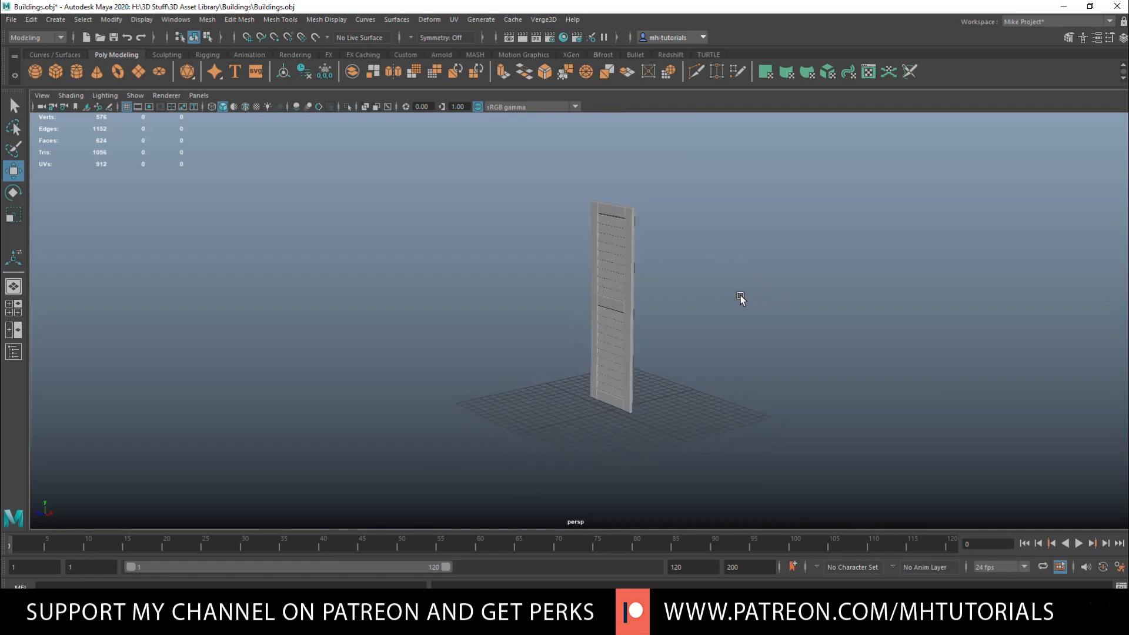
scroll(740, 295, "up", 4)
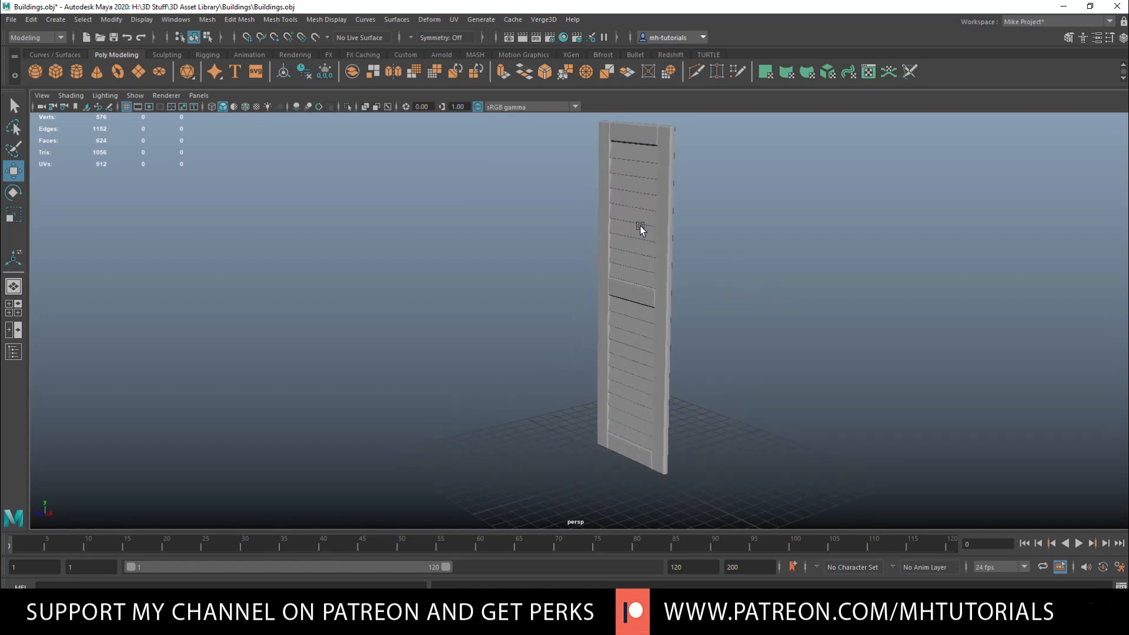
Delete all the slats from the shutter's upper and lower openings, leaving only the frame.
double_click(636, 156)
key("Delete")
left_click_drag(634, 155, 635, 433)
key("Delete")
key("Delete")
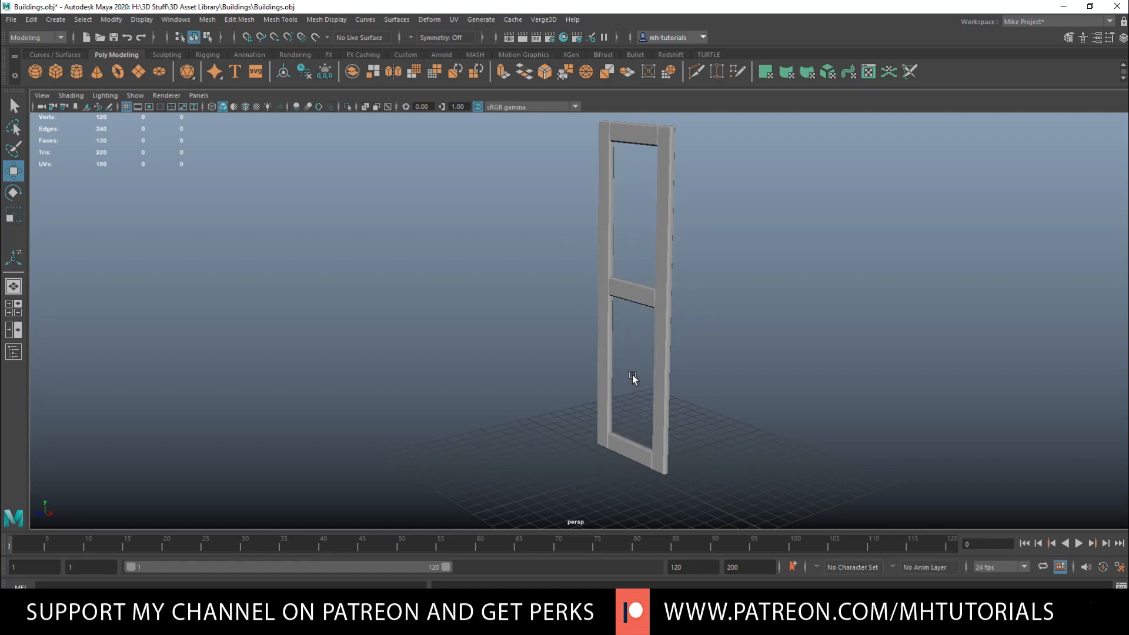
Create a polygon cube and scale it into a thin, flat board about as wide as the frame.
left_click(56, 72)
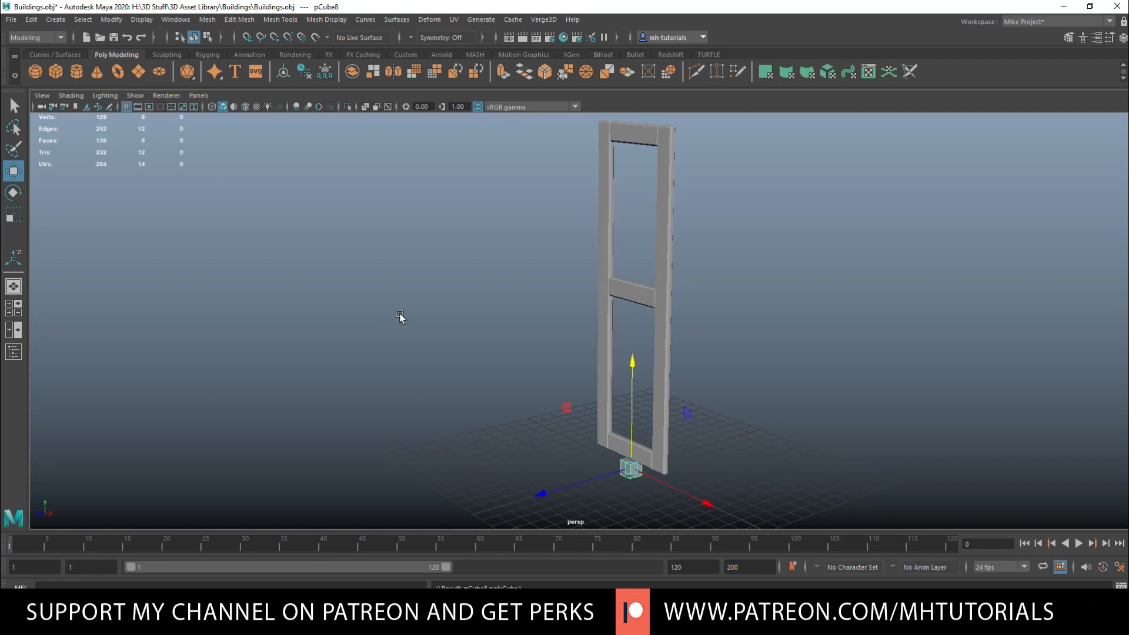
key("r")
left_click_drag(633, 376, 635, 445)
mouse_move(704, 504)
left_mouse_down()
mouse_move(822, 532)
mouse_move(712, 505)
left_mouse_up()
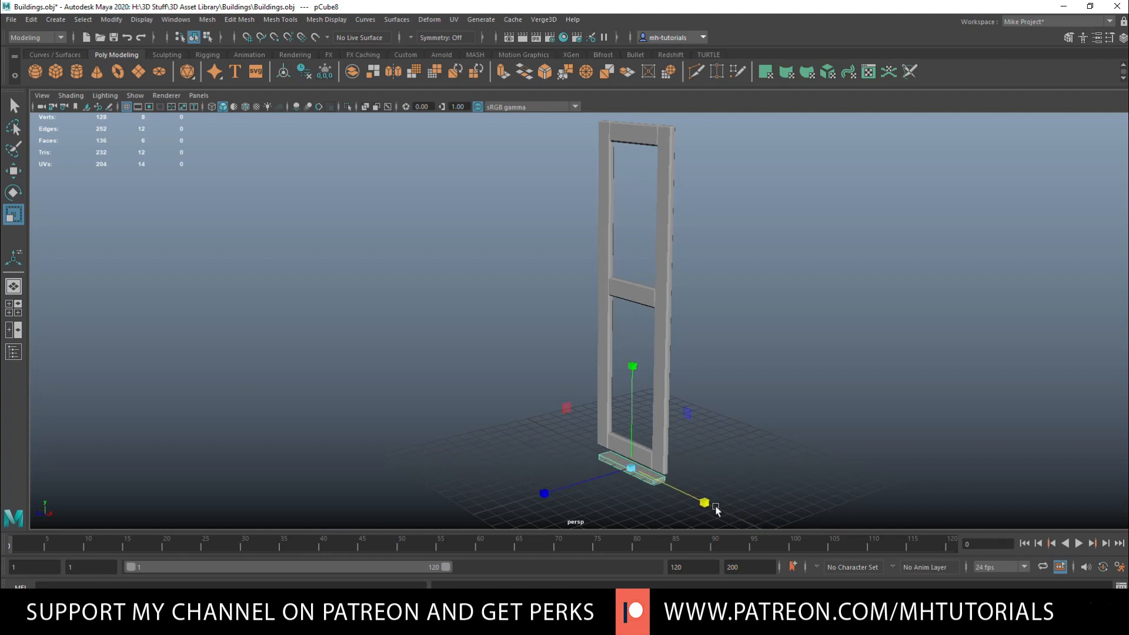
left_click_drag(631, 369, 625, 440)
left_click_drag(541, 493, 457, 529)
Move the board up into the frame's upper opening, just below the top rail.
key("w")
left_click_drag(635, 366, 629, 41)
key("f")
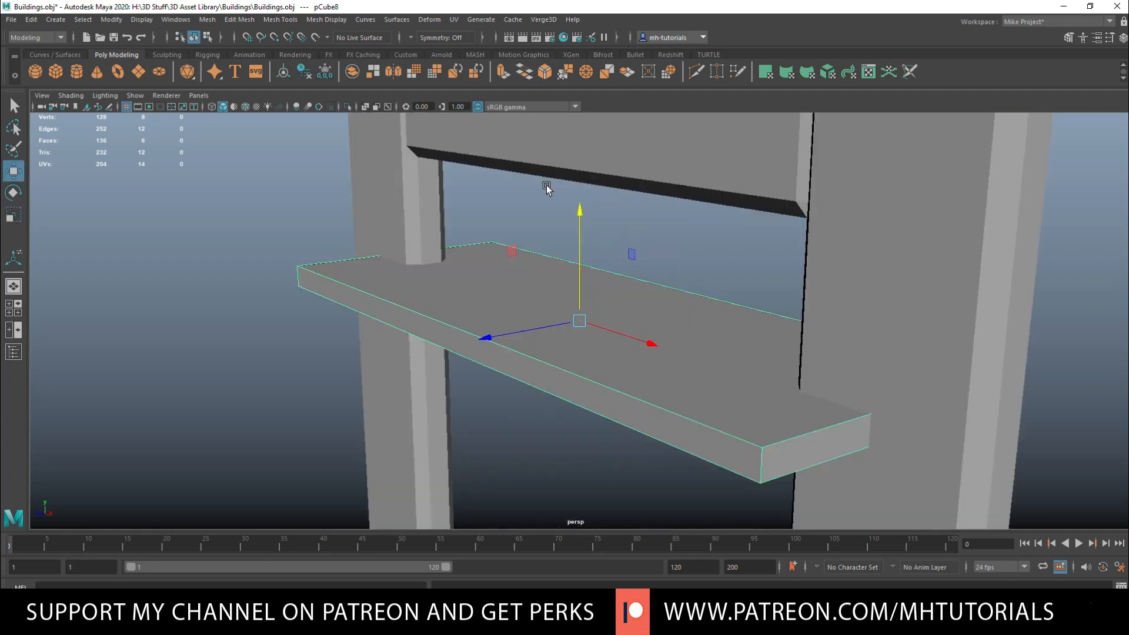
scroll(521, 232, "down", 4)
left_click_drag(510, 272, 551, 288, "alt")
right_click_drag(482, 289, 427, 291)
left_click_drag(223, 230, 915, 496)
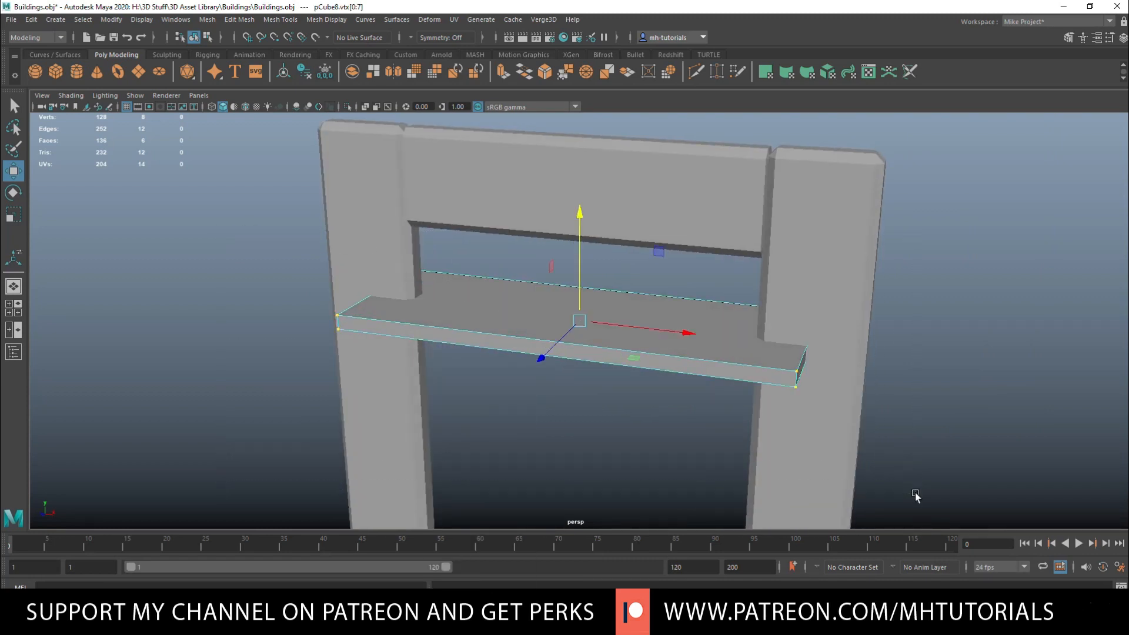
key("ctrl+b")
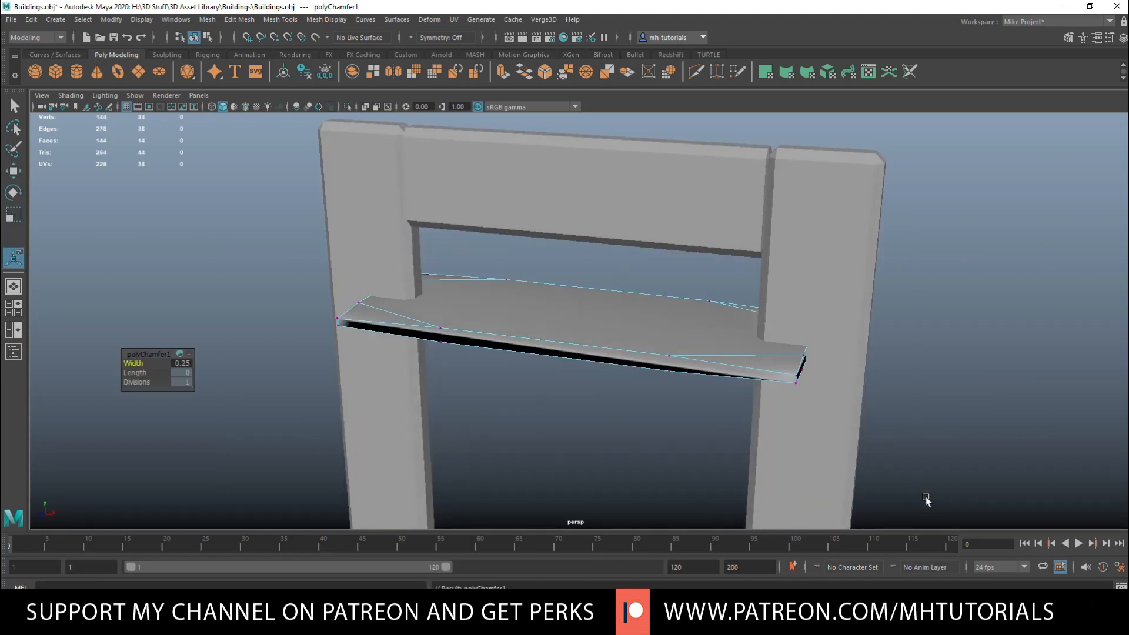
key("ctrl+z")
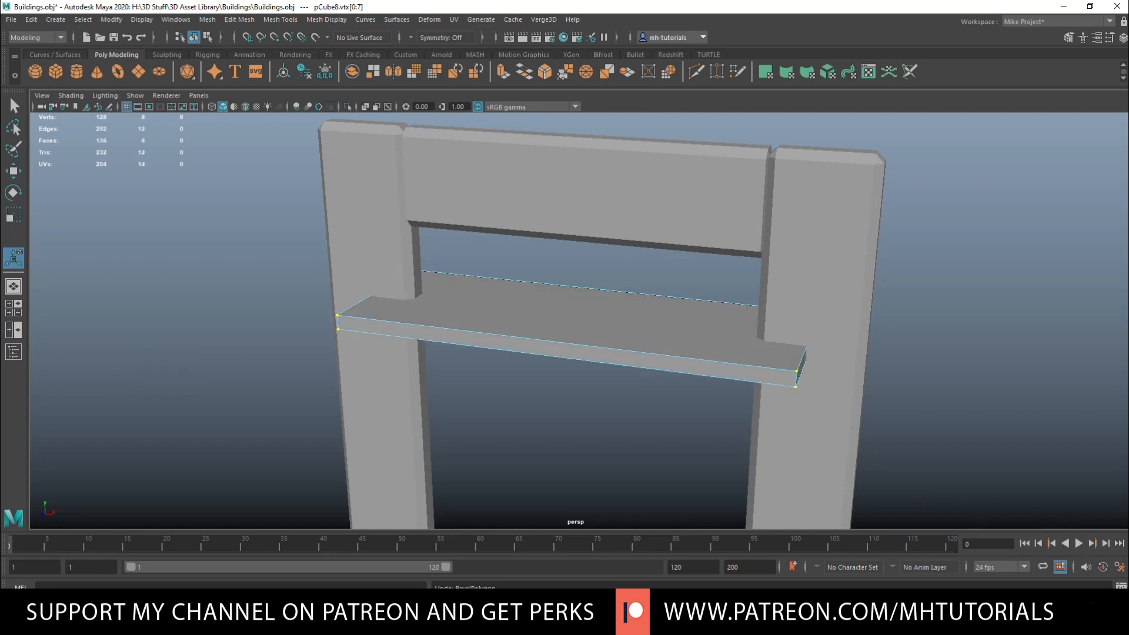
Bevel all edges of the board with a fraction of 0.5 and return to object selection.
right_click_drag(683, 319, 699, 288)
left_click_drag(221, 209, 750, 358)
key("ctrl+b")
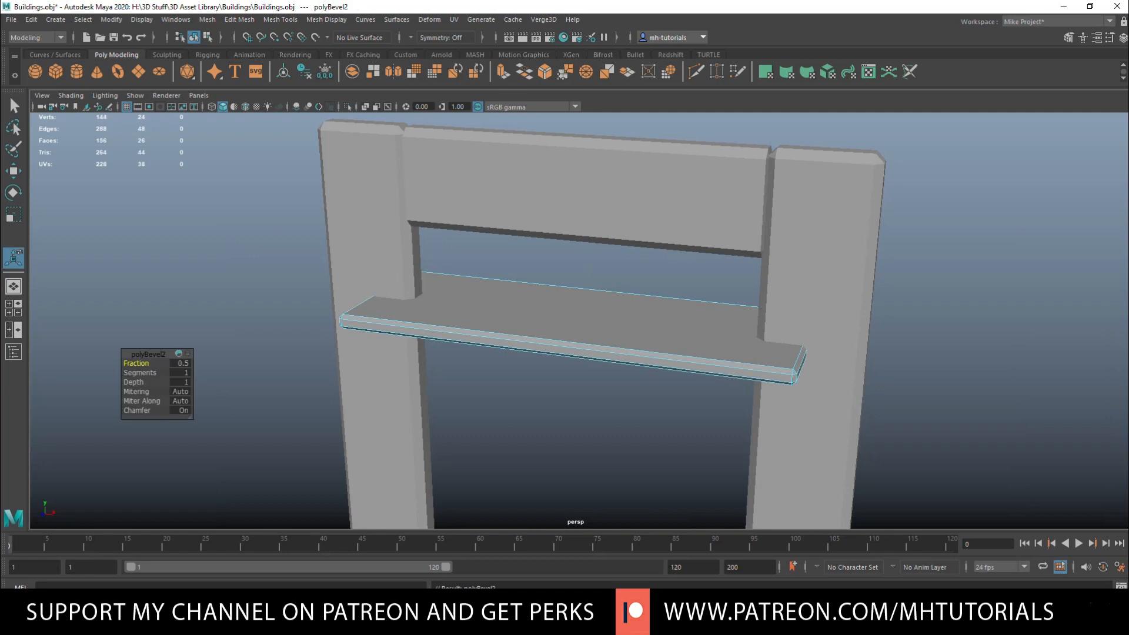
right_click_drag(654, 329, 690, 291)
Scale the bevelled board thinner and narrow its width to fit the frame opening, then nudge it slightly upward.
key("r")
left_click_drag(576, 228, 581, 269)
left_click_drag(683, 333, 555, 388)
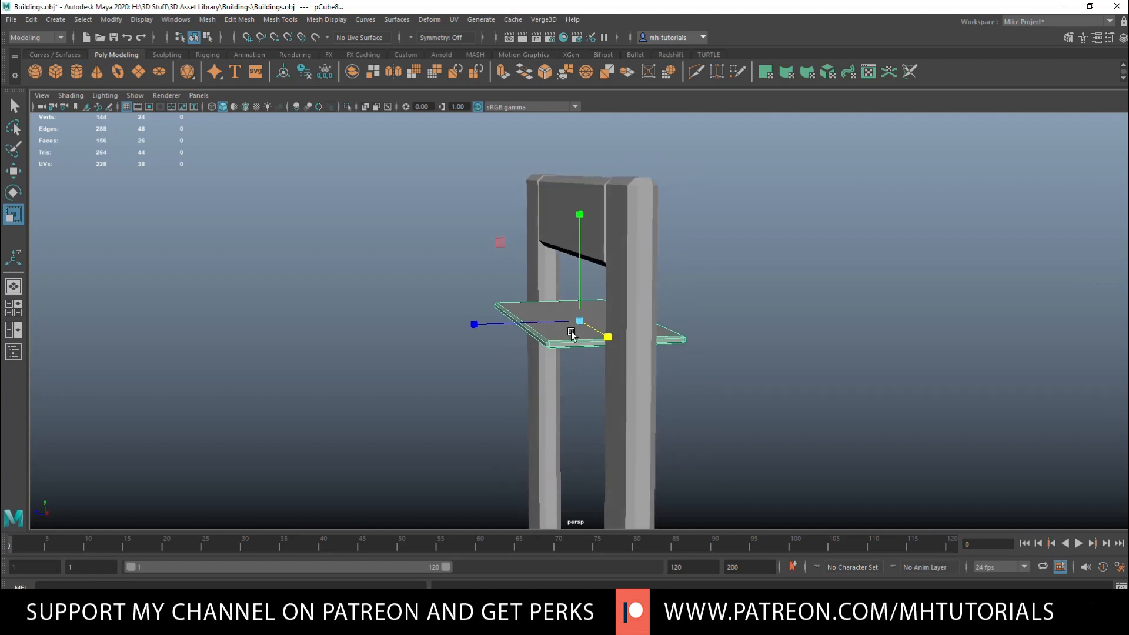
key("e")
key("w")
left_click_drag(581, 210, 580, 206)
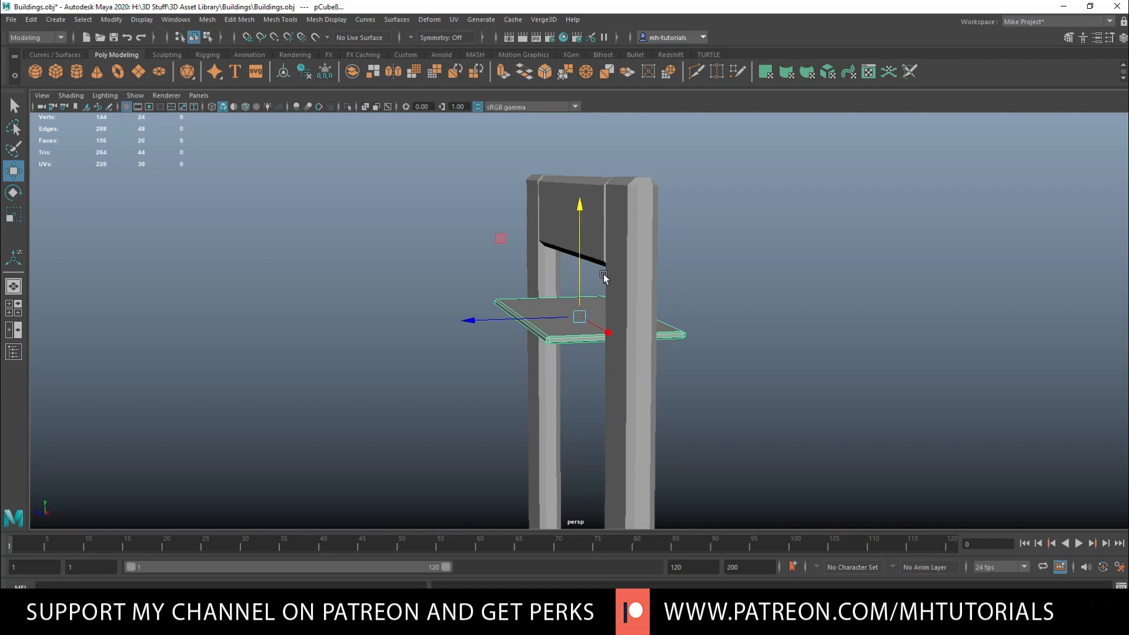
Rotate the slat about its long axis to a tilted louver angle and lower it slightly beneath the top rail.
key("e")
left_click_drag(535, 222, 453, 384)
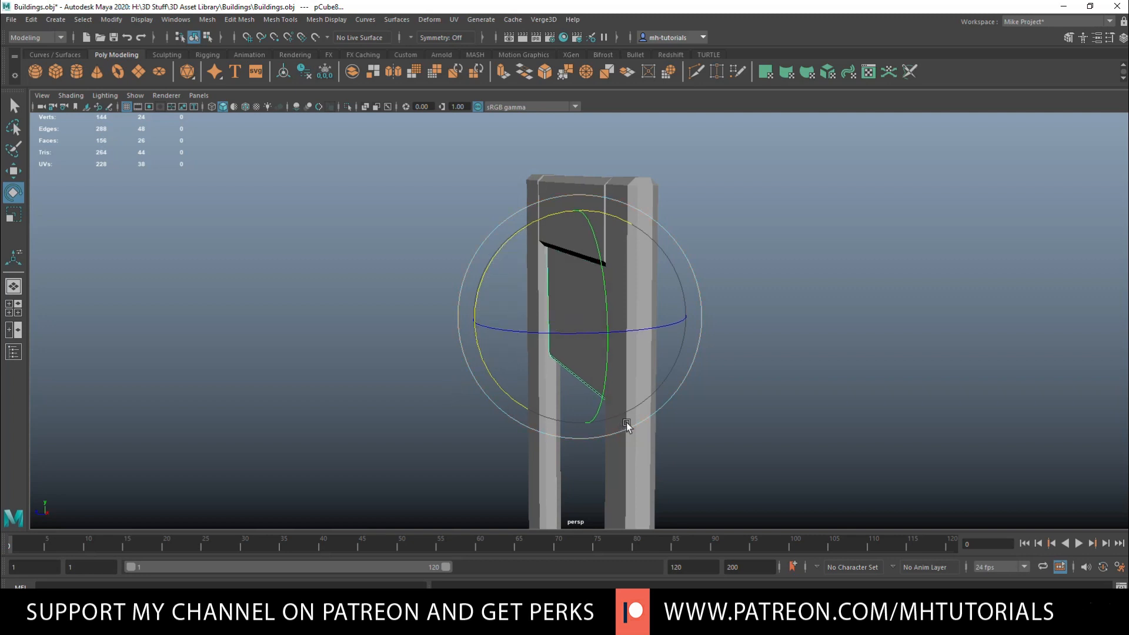
left_click_drag(627, 422, 561, 404, "alt")
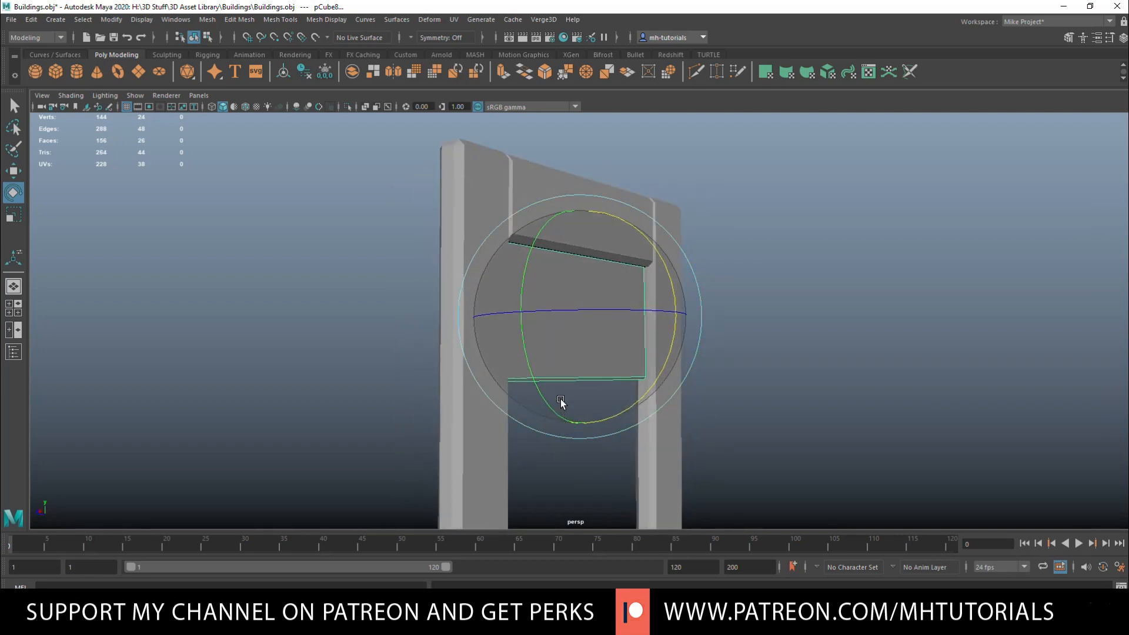
key("w")
left_click_drag(580, 210, 579, 210)
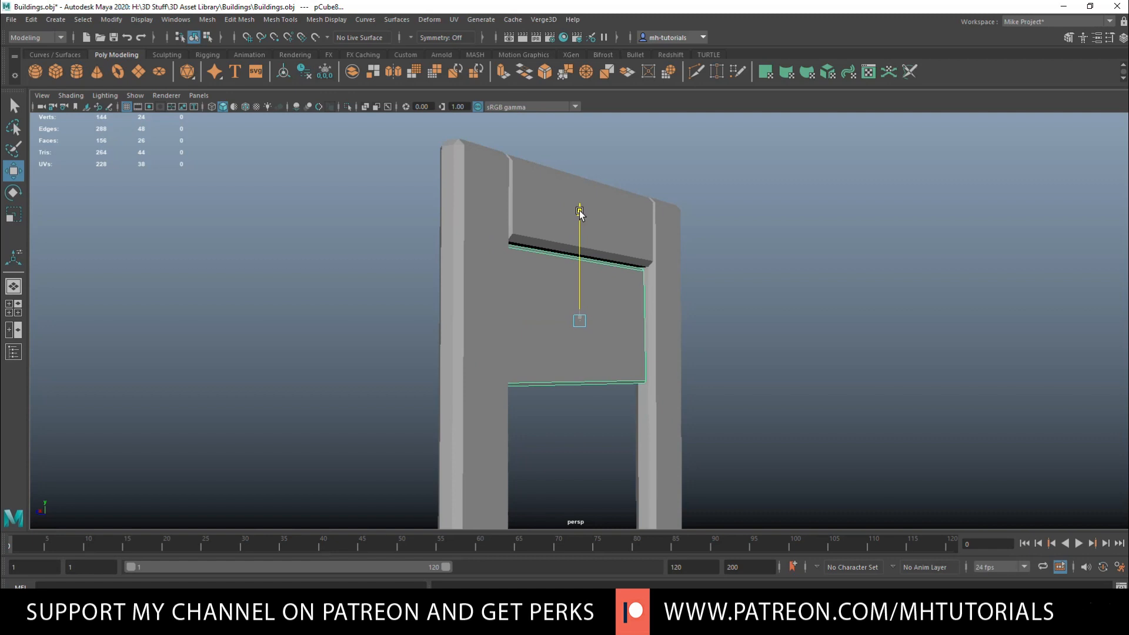
left_click_drag(559, 306, 593, 372, "alt")
key("e")
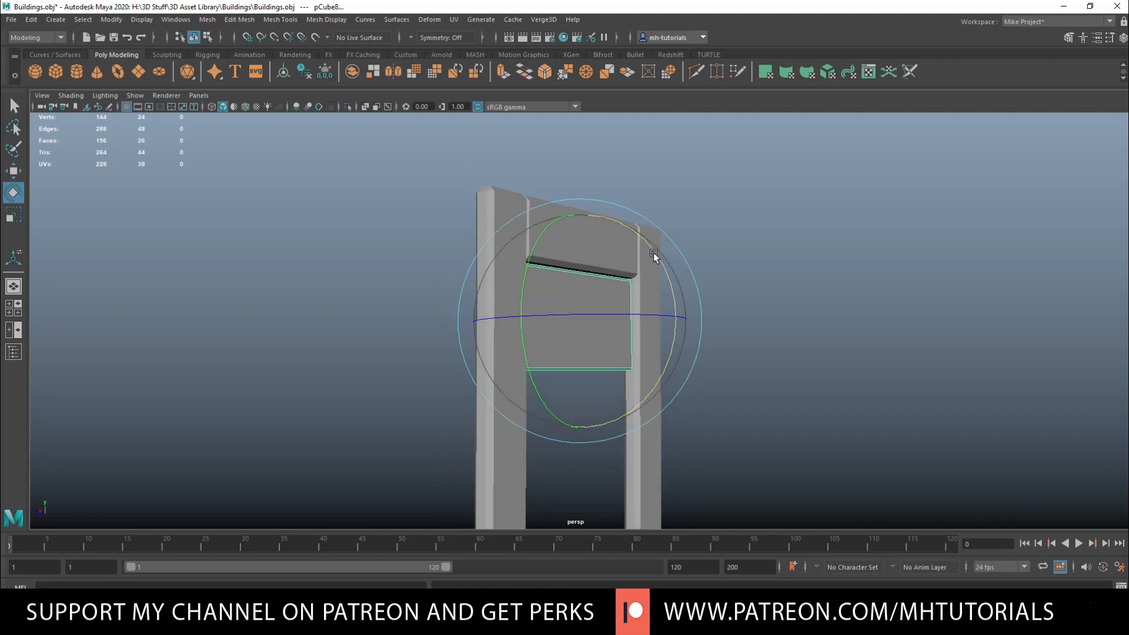
left_click_drag(660, 242, 783, 355)
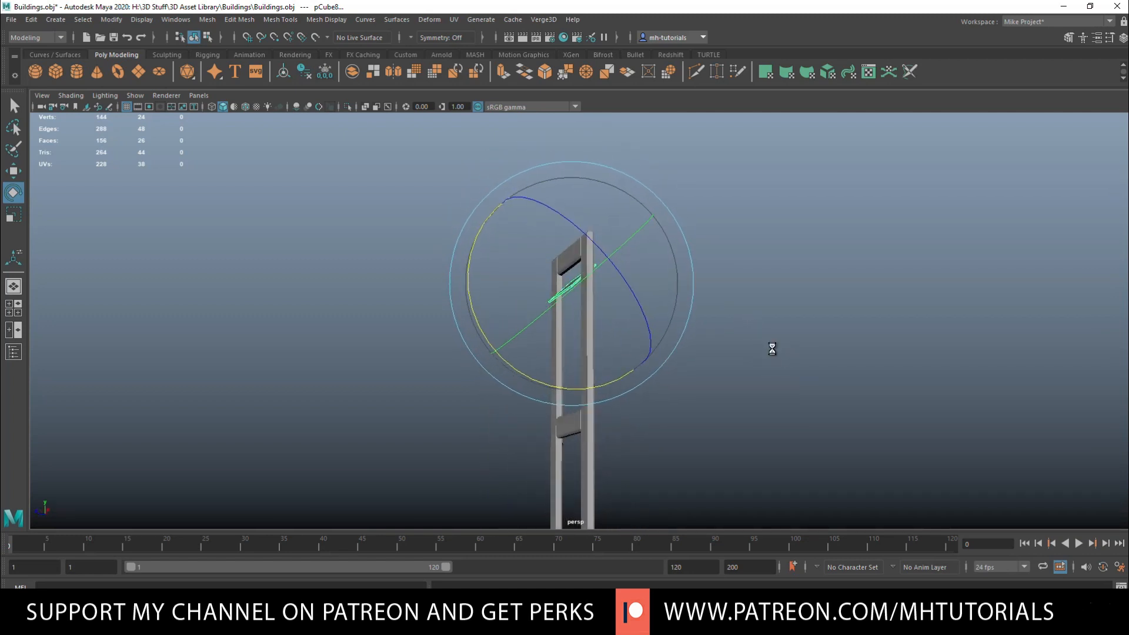
In the side view, move the duplicated slat straight down to sit below the first tilted slat.
key("w")
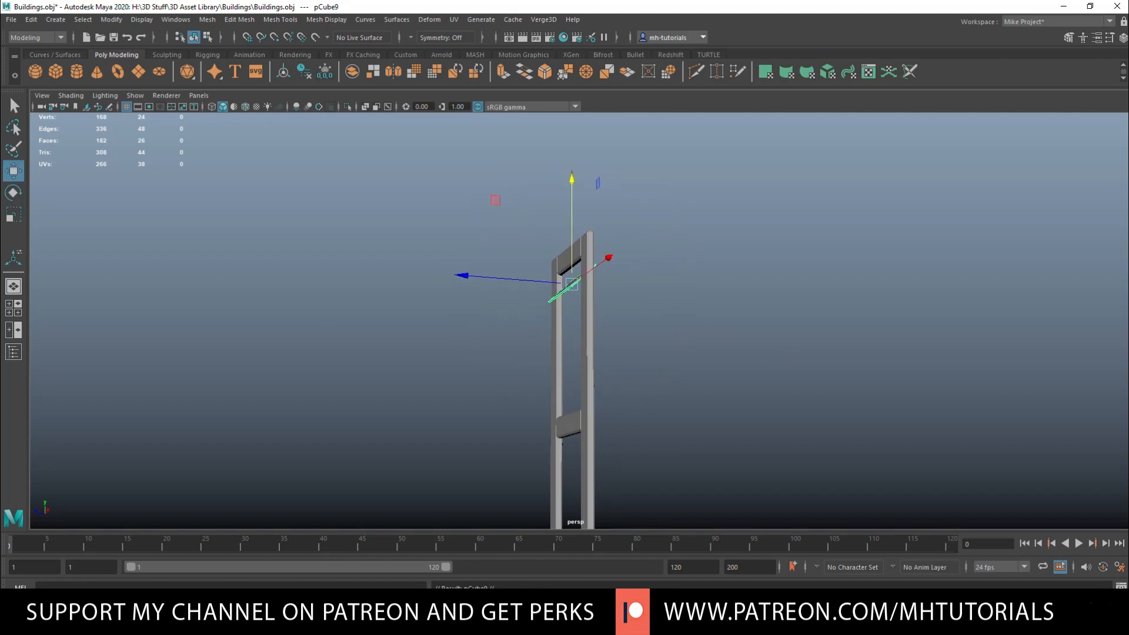
left_click(9, 304)
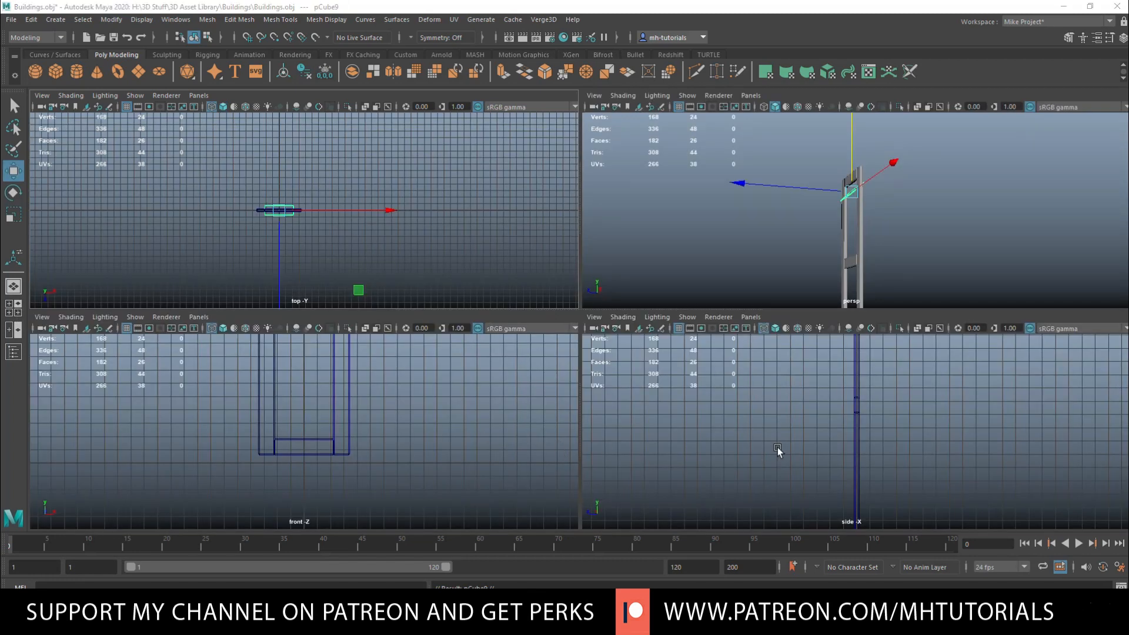
key("space")
key("f")
scroll(584, 398, "down", 10)
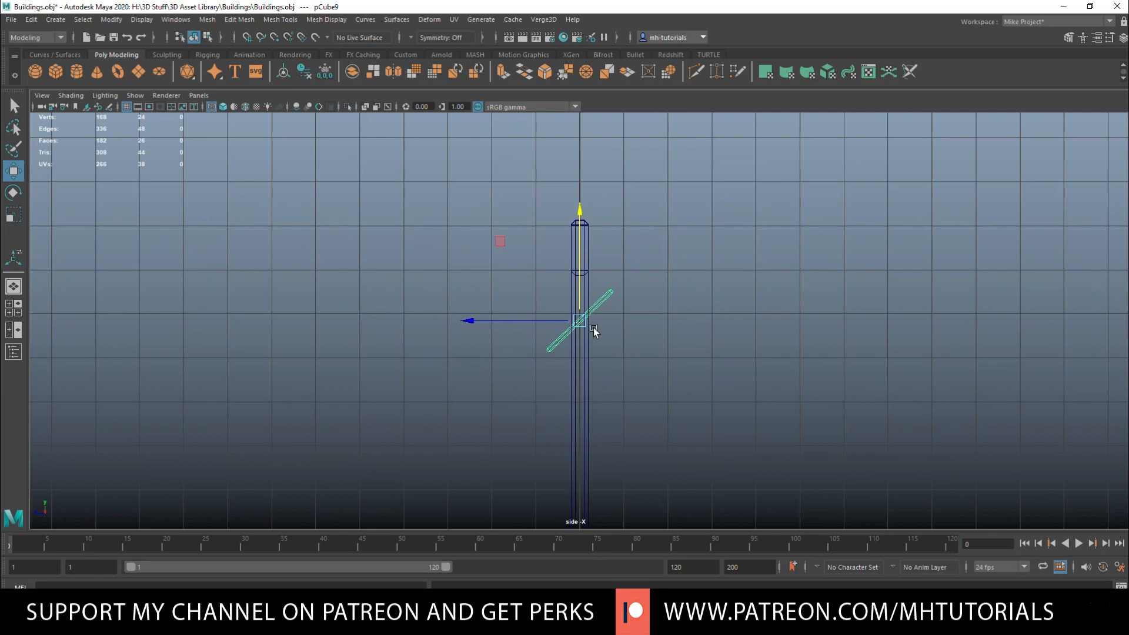
left_click_drag(581, 216, 584, 281)
scroll(319, 306, "down", 2)
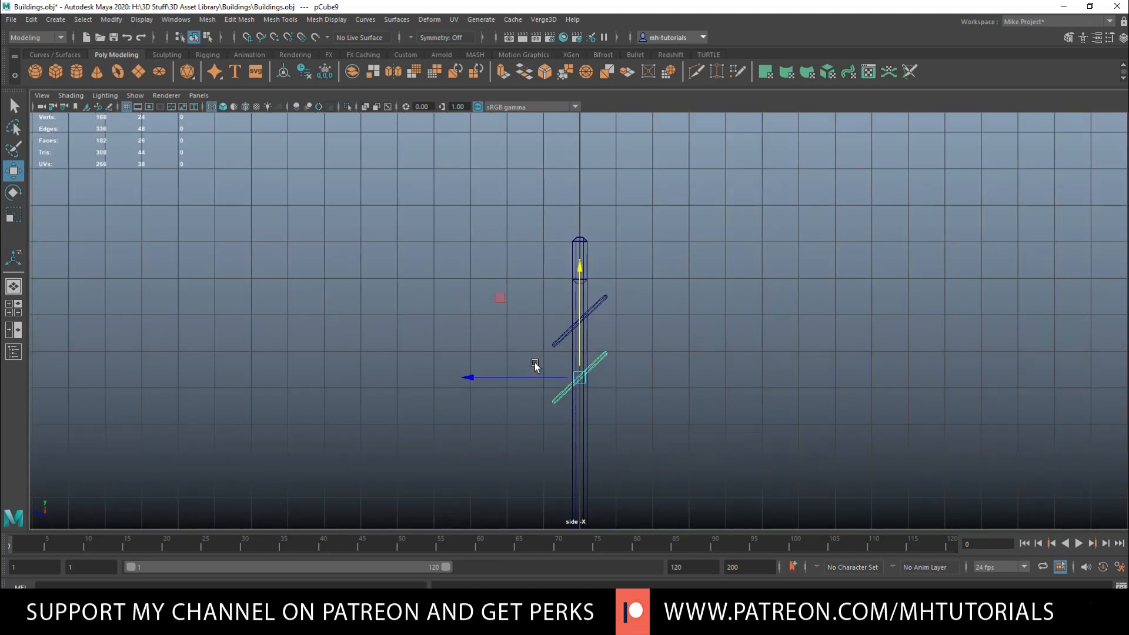
key("e")
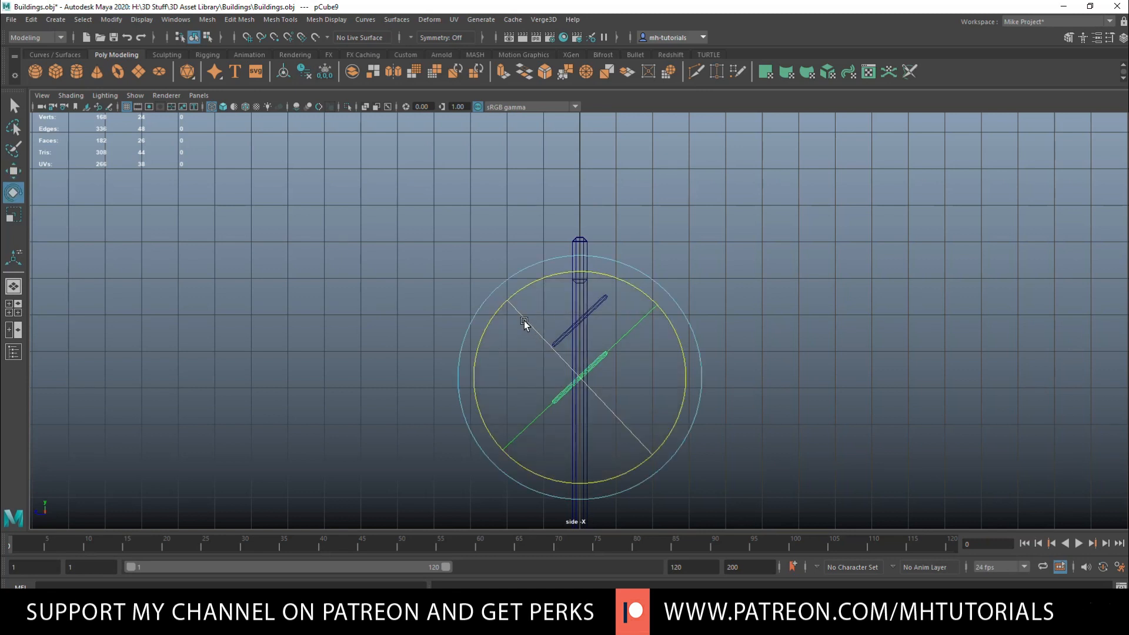
left_click_drag(492, 320, 492, 398)
key("ctrl+z")
Lower the second slat slightly, then repeat the duplicate-and-offset eight times to fill the frame with evenly spaced slats.
key("w")
left_click_drag(580, 273, 580, 284)
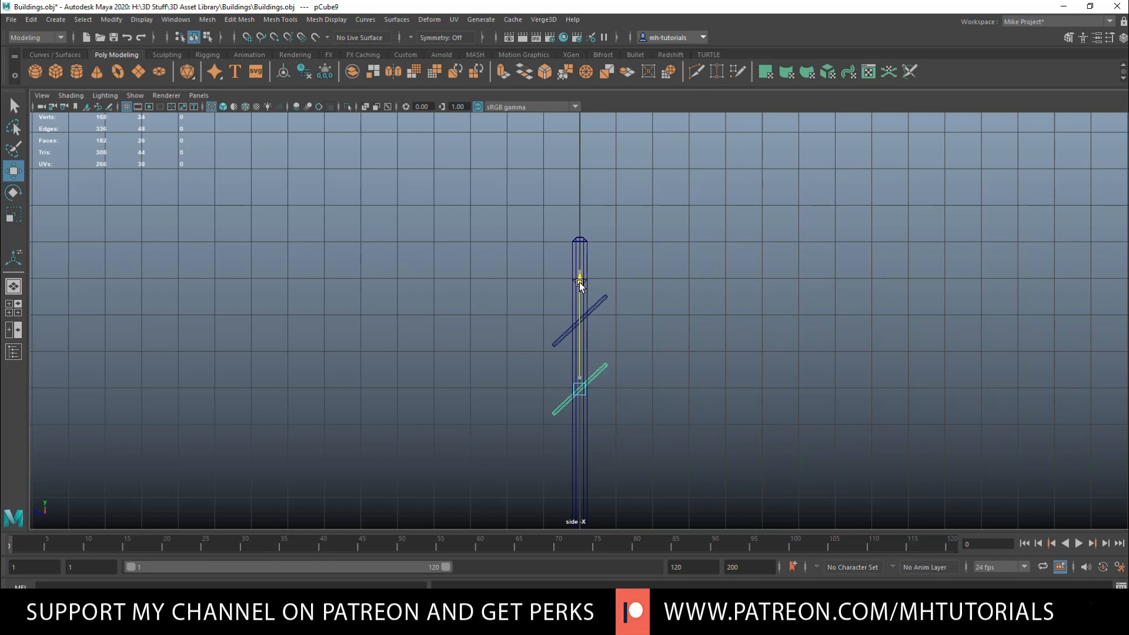
key("shift+d")
scroll(418, 341, "down", 6)
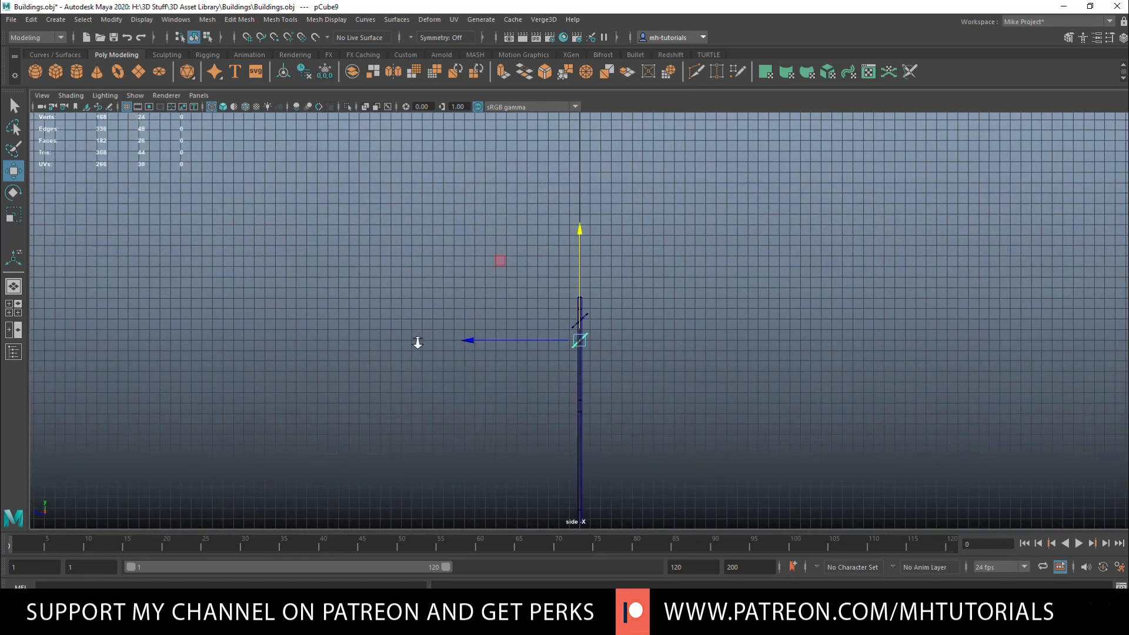
key("shift+d")
key("shift+d")
key("shift+d")
key("shift+d")
key("shift+d")
key("shift+d")
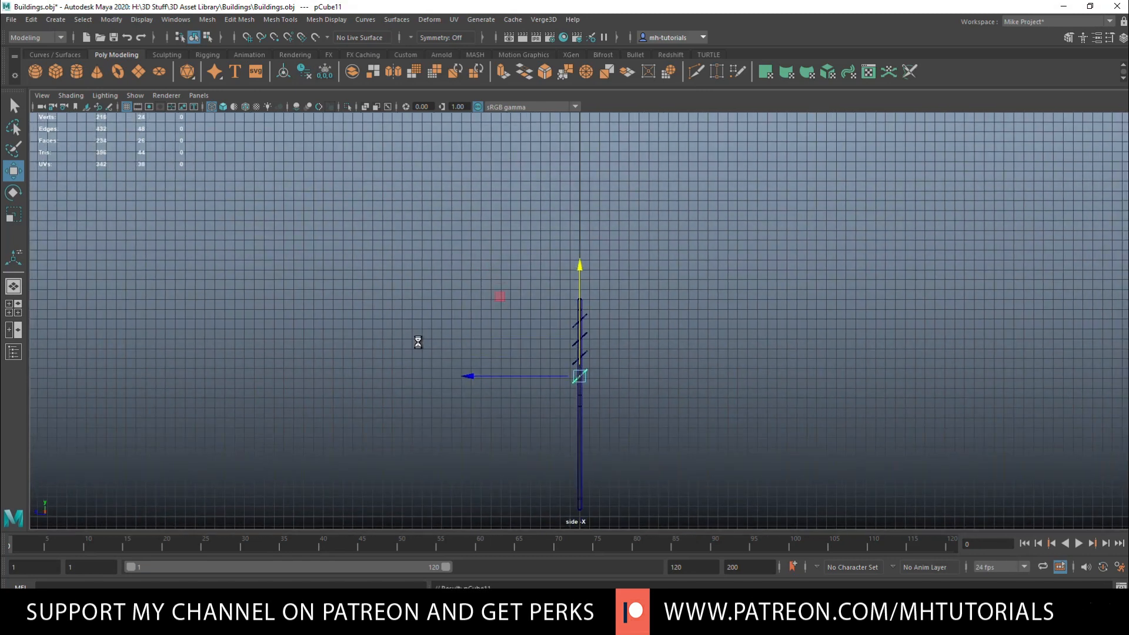
key("shift+d")
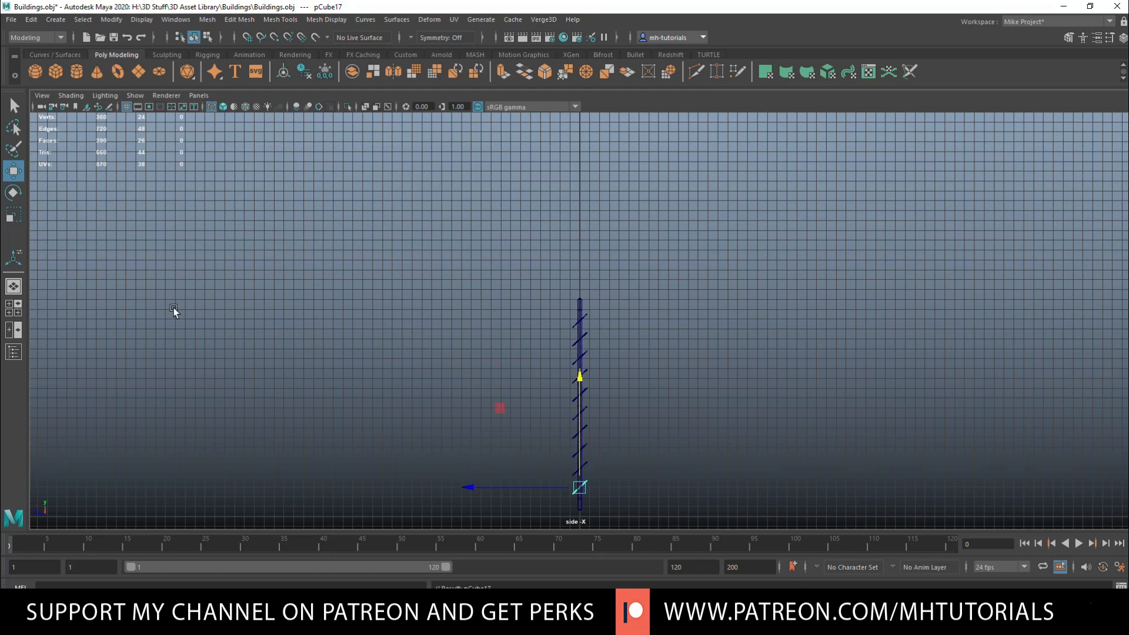
Examine the open slats inside the frame in the perspective view and select the middle cross rail.
left_click(13, 308)
key("space")
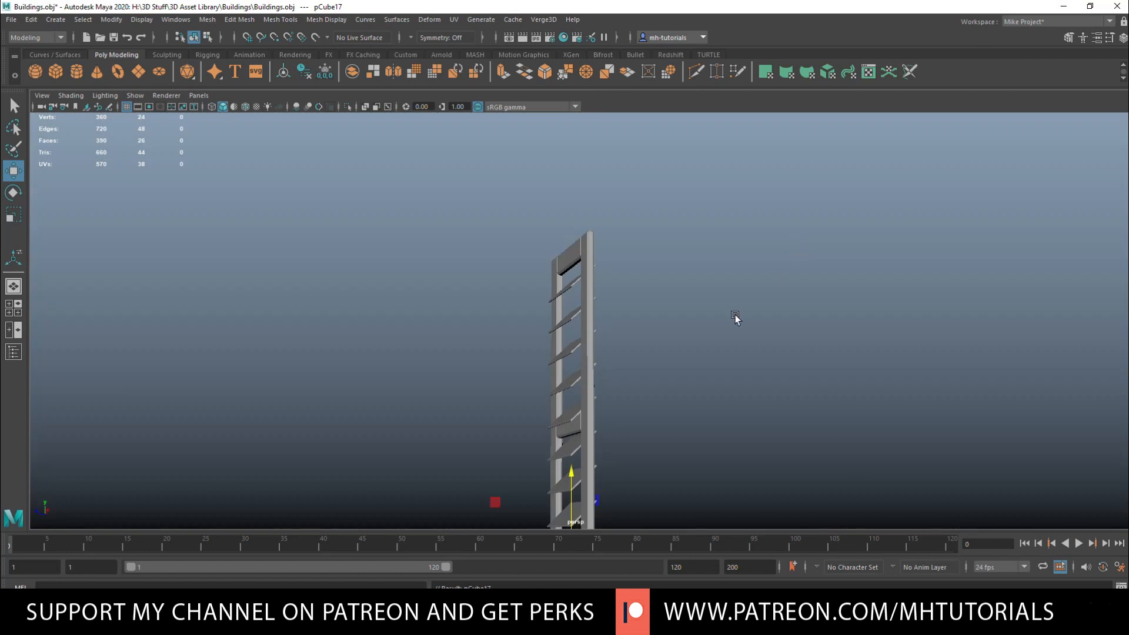
middle_click_drag(764, 306, 733, 226, "alt")
left_click_drag(733, 226, 791, 261, "alt")
scroll(771, 257, "up", 4)
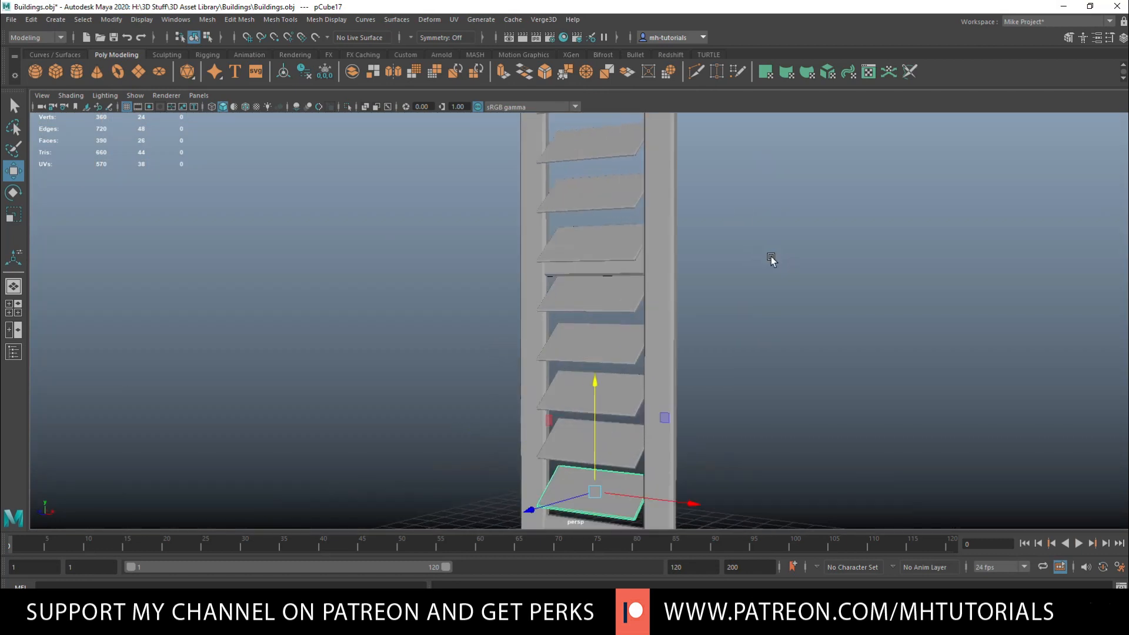
middle_click_drag(772, 257, 809, 344, "alt")
left_click_drag(809, 344, 772, 341, "alt")
left_click(616, 315)
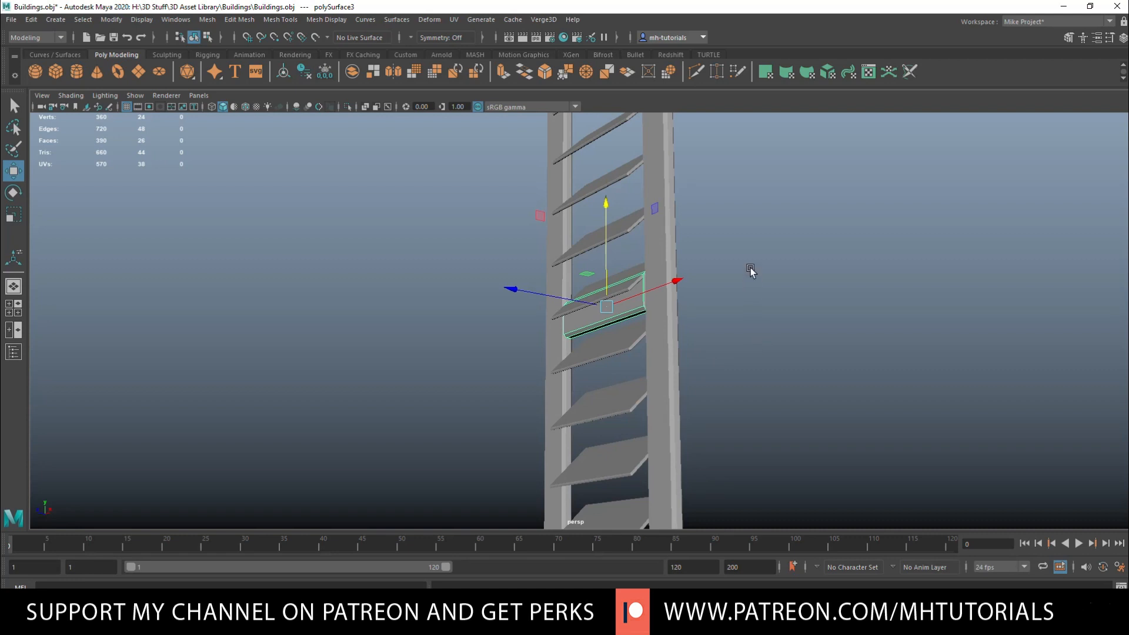
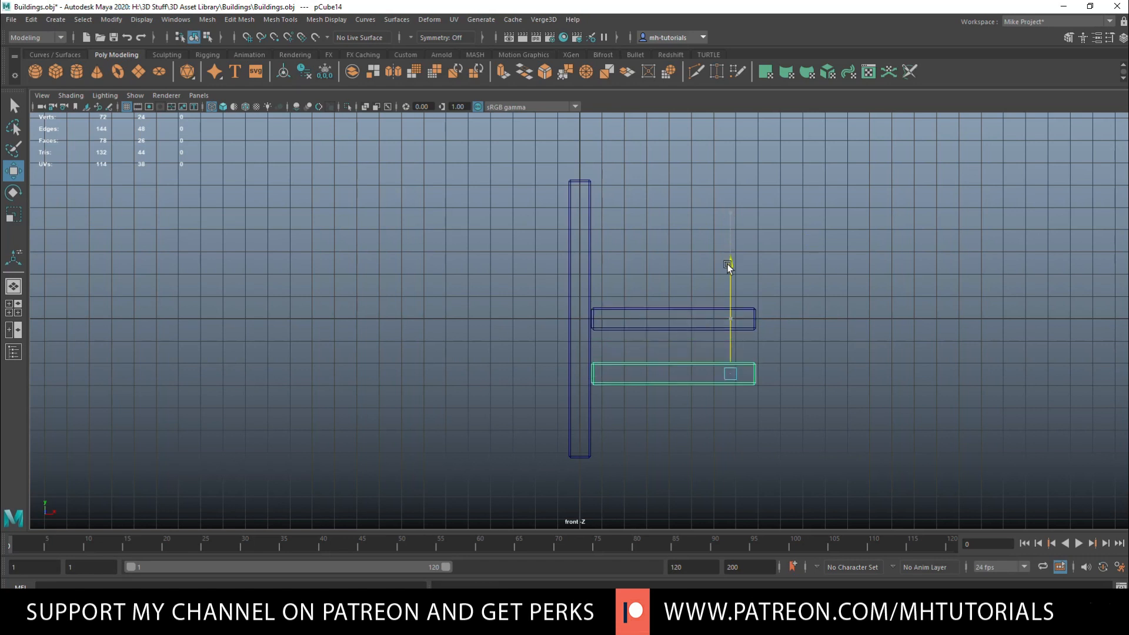
Lower the duplicated horizontal rail in the front view until it is flush with the bottom end of the vertical post.
key("f")
left_click_drag(940, 213, 944, 220)
scroll(852, 206, "down", 10)
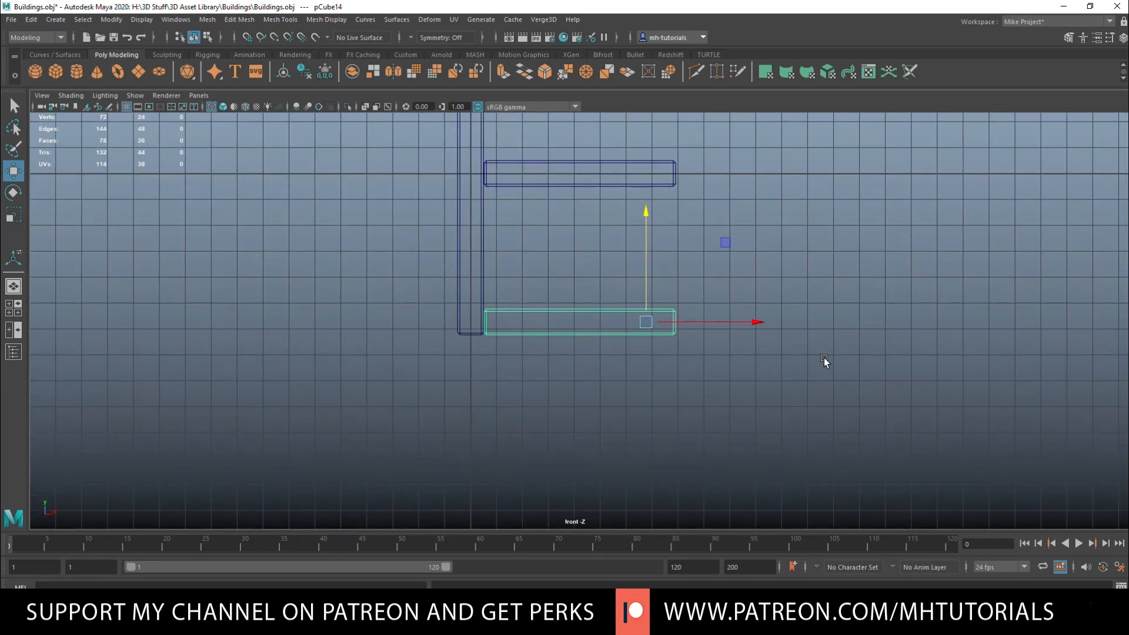
scroll(728, 353, "down", 6)
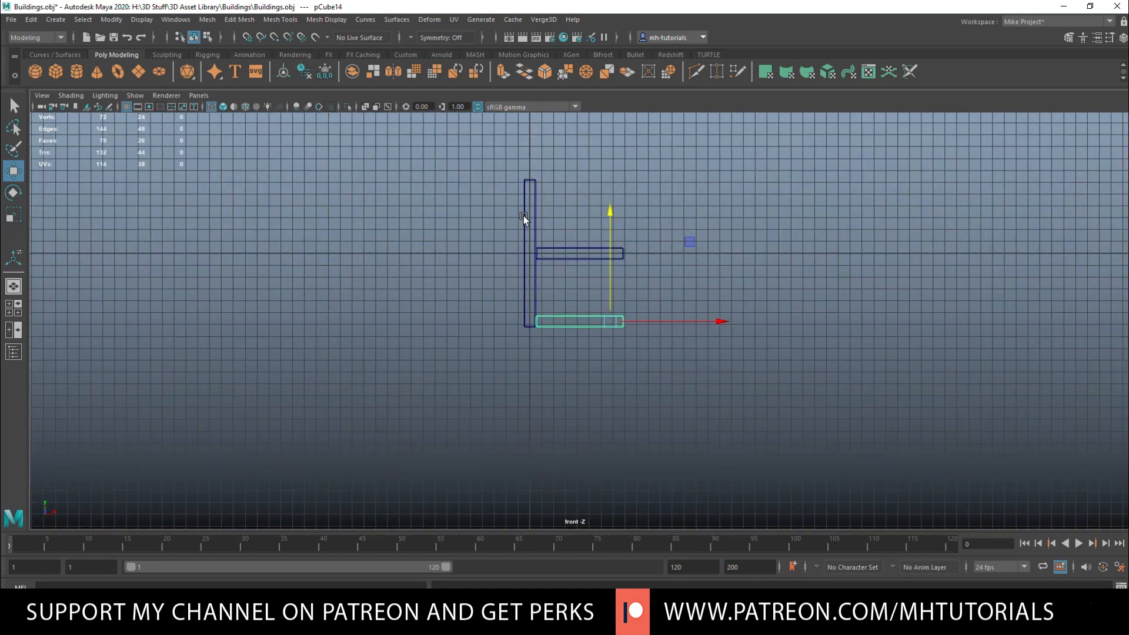
Duplicate the vertical post and move the copy sideways against the free ends of the two rails.
left_click(535, 217)
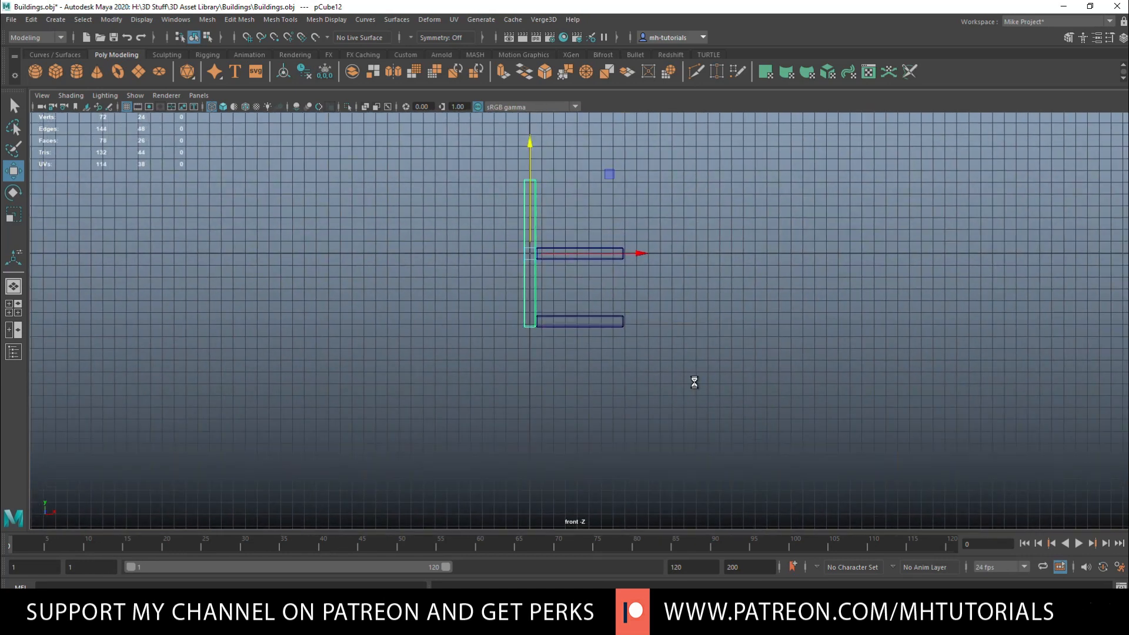
left_click_drag(649, 258, 749, 266)
scroll(771, 217, "up", 3)
scroll(773, 220, "down", 2)
Shorten the copied post by lowering its top vertices to a little above the middle rail.
right_click(815, 170)
left_click(775, 168)
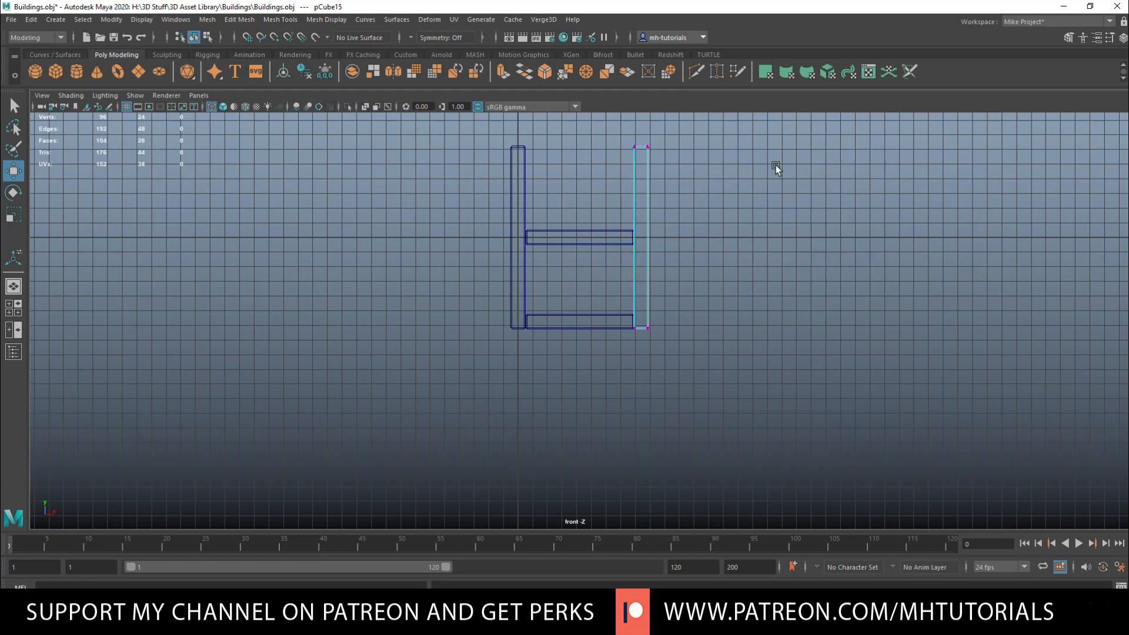
left_click_drag(610, 130, 688, 181)
left_click_drag(640, 117, 640, 181)
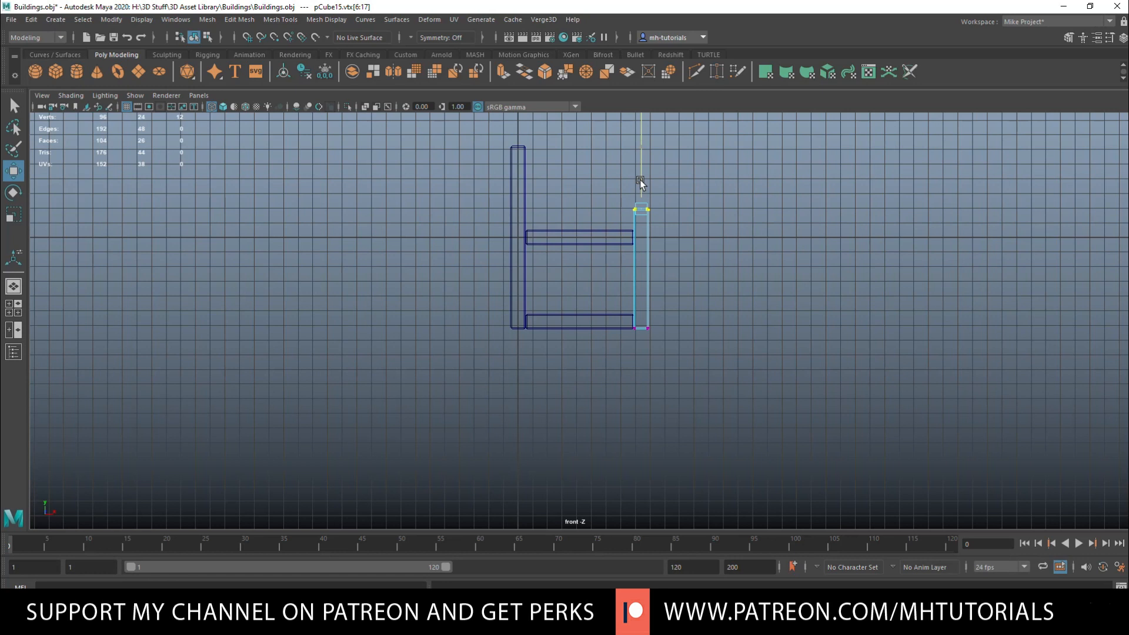
left_click_drag(640, 181, 640, 183)
Duplicate the middle rail and raise the copy until it is flush with the top of the tall post.
left_click(591, 243)
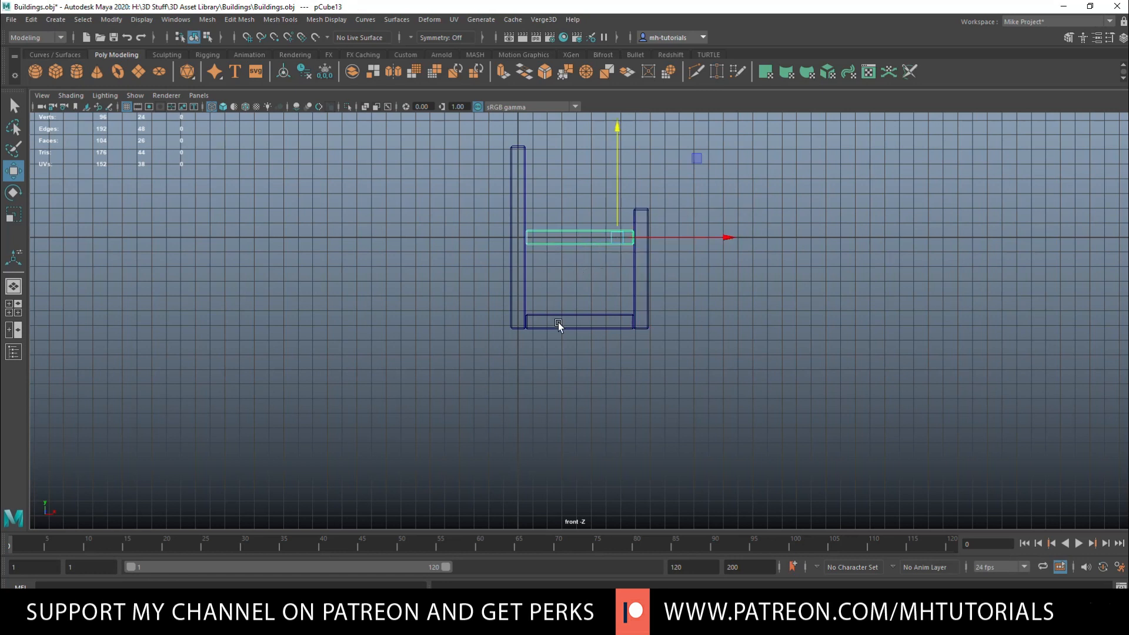
key("w")
left_click_drag(618, 124, 628, 40)
scroll(746, 400, "up", 1)
scroll(746, 399, "up", 3)
middle_click_drag(759, 385, 716, 495, "alt")
scroll(692, 411, "up", 2)
middle_click_drag(644, 273, 700, 390, "alt")
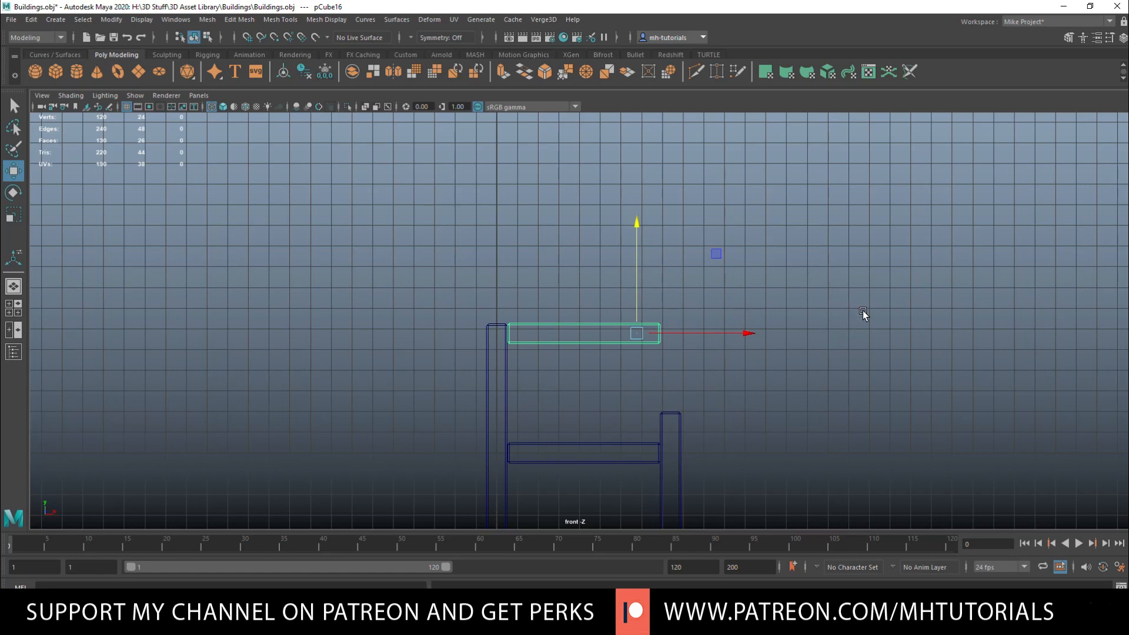
Insert 8 evenly spaced edge loops along the top rail using the Multiple edge loops setting.
key("ctrl+i")
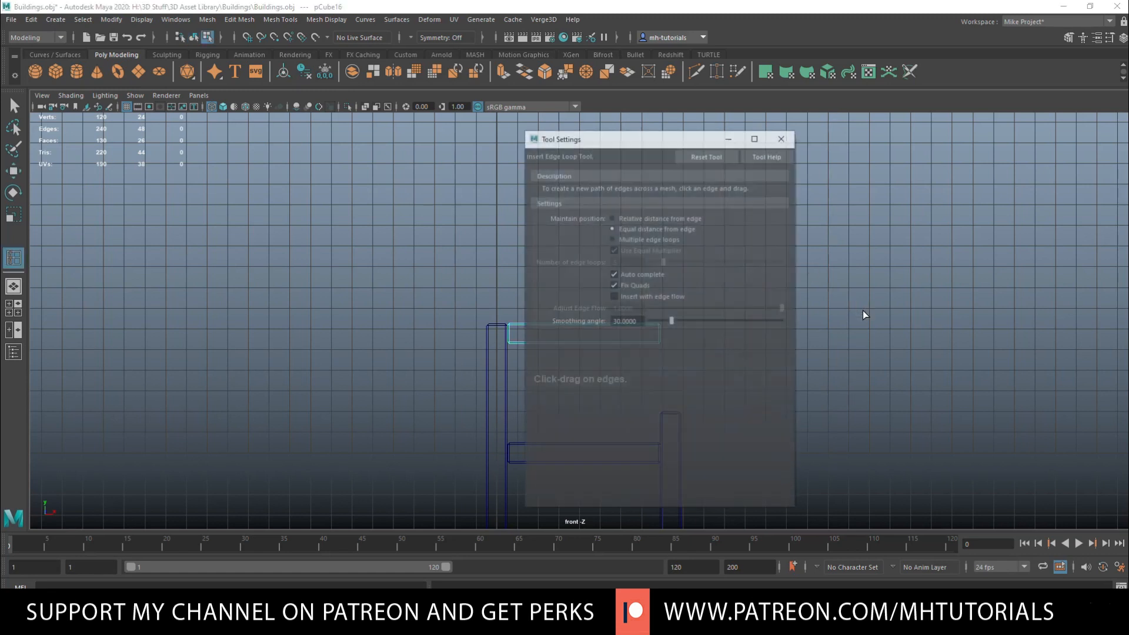
left_click(612, 239)
left_click_drag(657, 139, 917, 130)
left_click(571, 327)
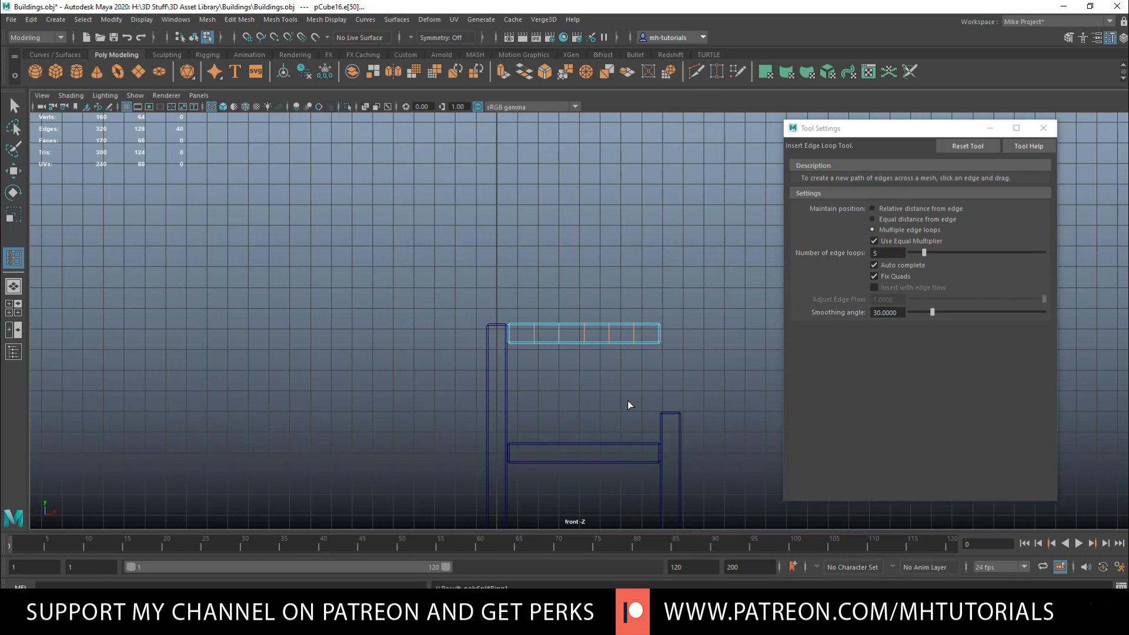
key("ctrl+z")
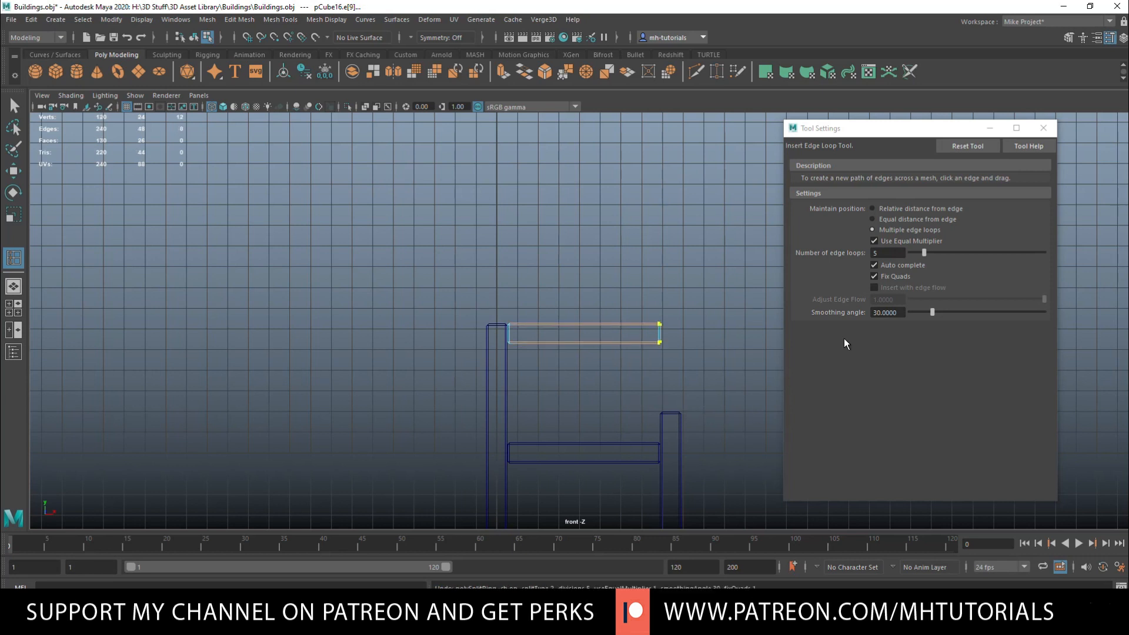
double_click(885, 253)
type("8")
key("Return")
left_click(585, 327)
left_click(1044, 128)
Lower the vertices at the top rail's free end to line up with the top of the short post.
scroll(775, 408, "up", 1)
middle_click_drag(775, 408, 720, 298, "alt")
scroll(720, 298, "up", 2)
scroll(664, 351, "up", 1)
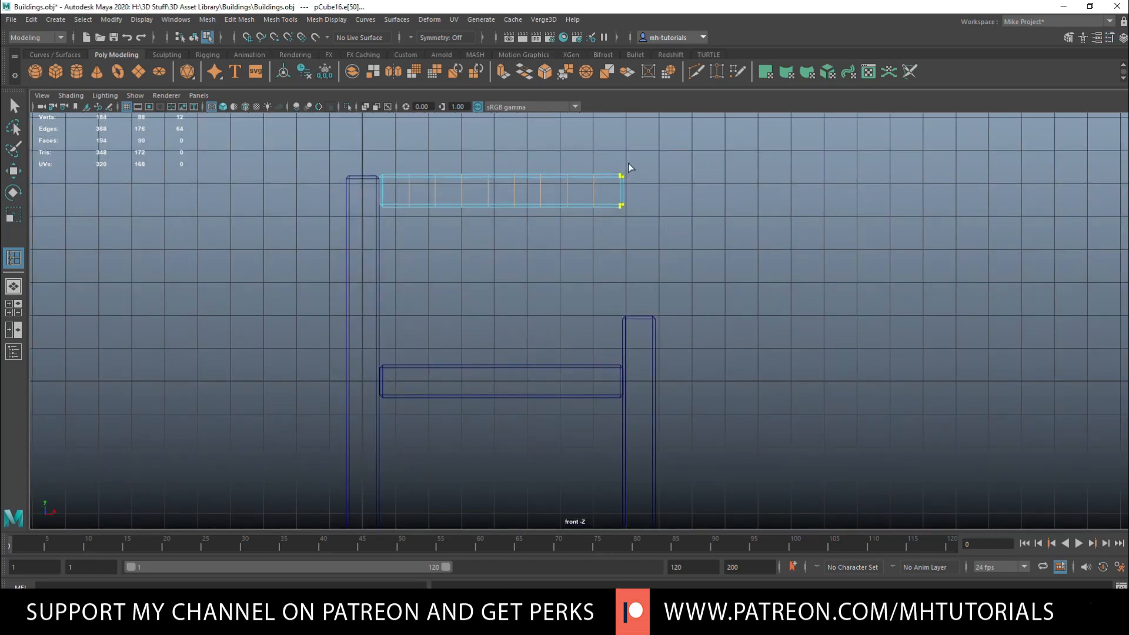
right_click_drag(657, 165, 610, 167)
left_click_drag(605, 160, 655, 249)
right_click_drag(606, 180, 657, 195)
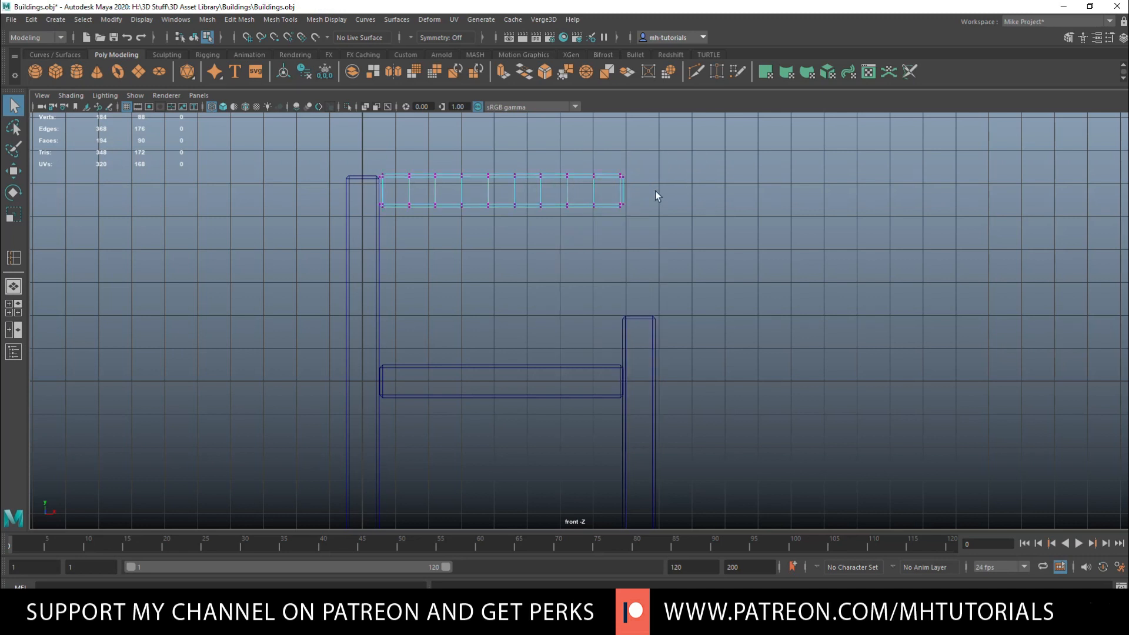
left_click_drag(607, 160, 653, 241)
key("w")
left_click_drag(619, 121, 618, 264)
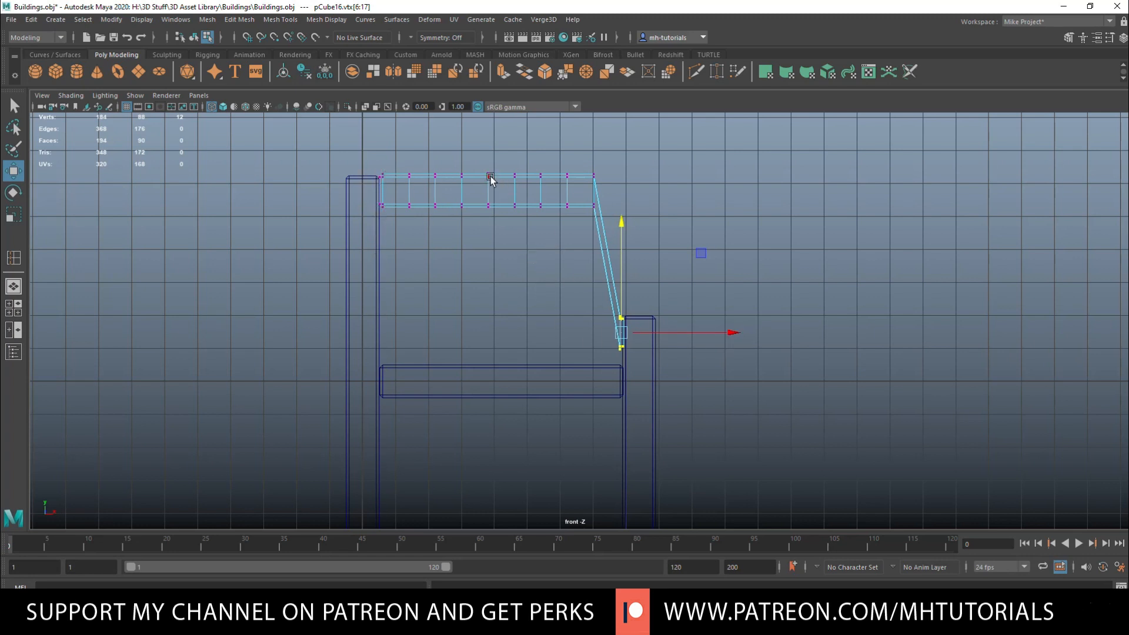
Lower the vertex columns from the top rail's centre back toward the tall post progressively to form a downward-bending curve.
left_click_drag(479, 158, 504, 236)
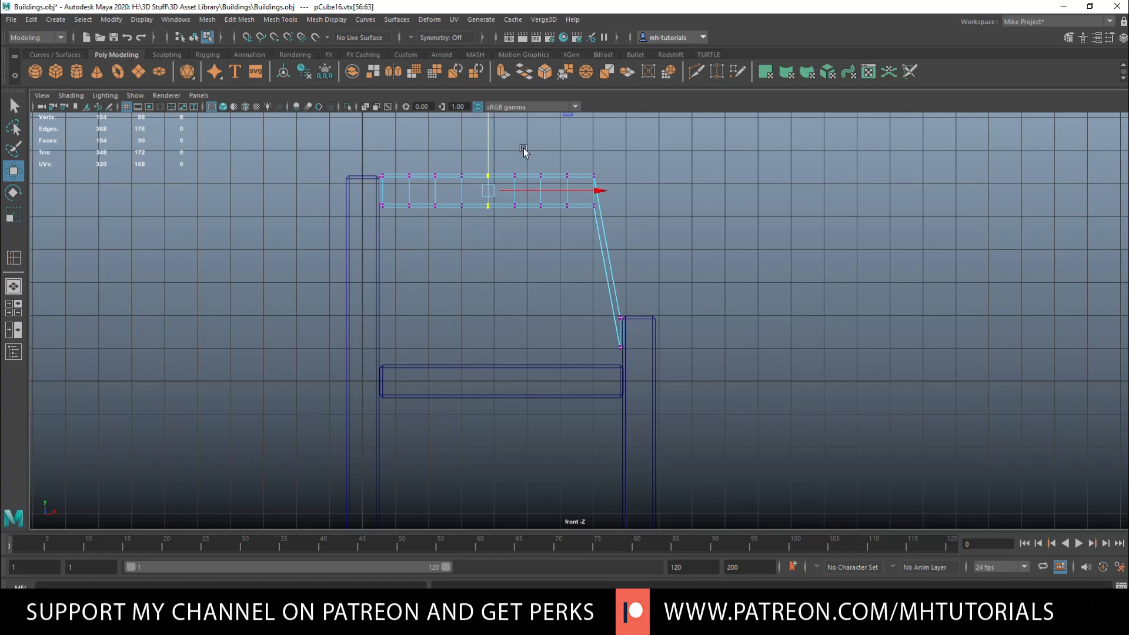
left_click_drag(492, 125, 475, 230)
left_click_drag(462, 122, 446, 211)
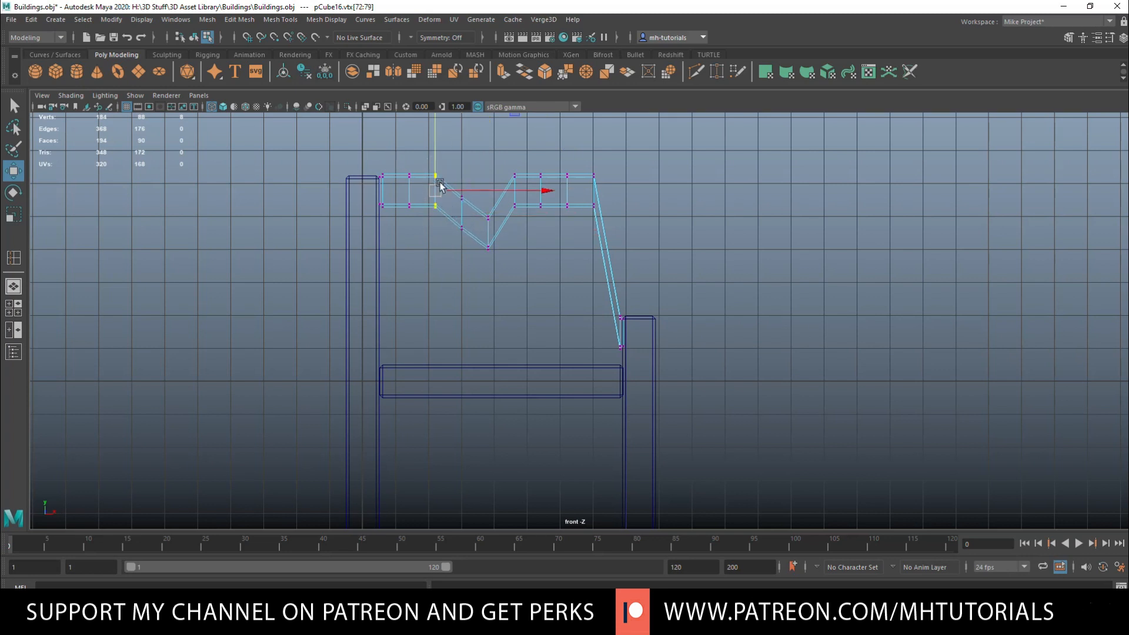
left_click_drag(437, 133, 417, 233)
left_click_drag(412, 132, 411, 136)
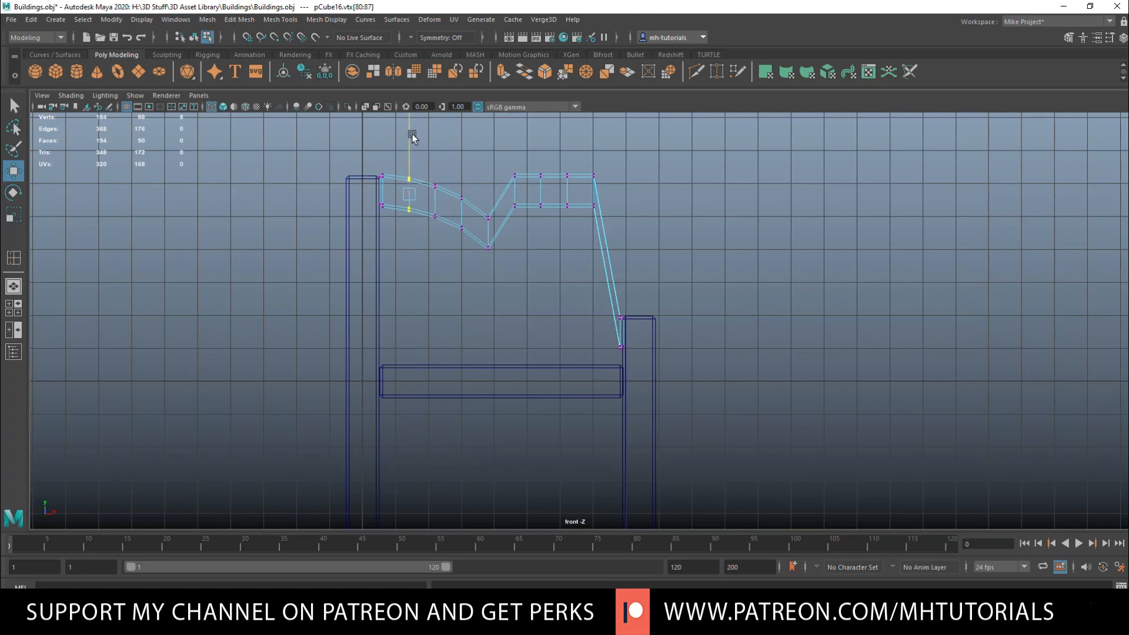
Lower the remaining vertex columns toward the short post step by step to complete the top rail's S-curve.
left_click_drag(497, 150, 622, 217)
left_click_drag(552, 135, 603, 299)
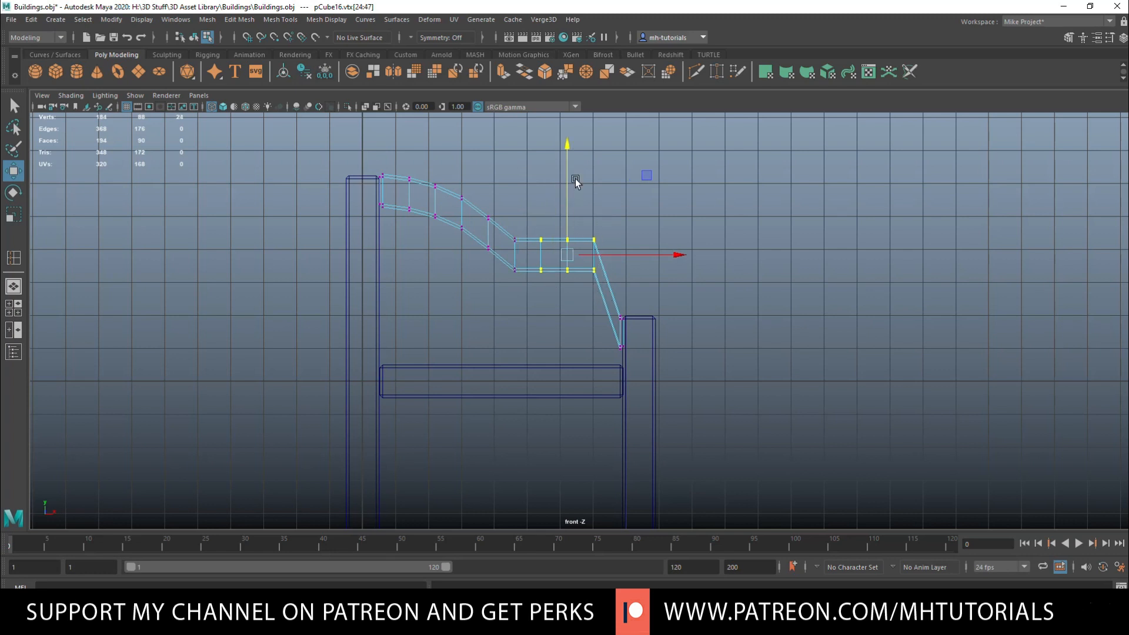
left_click_drag(568, 147, 567, 176)
left_click_drag(555, 241, 588, 341)
left_click_drag(569, 179, 570, 202)
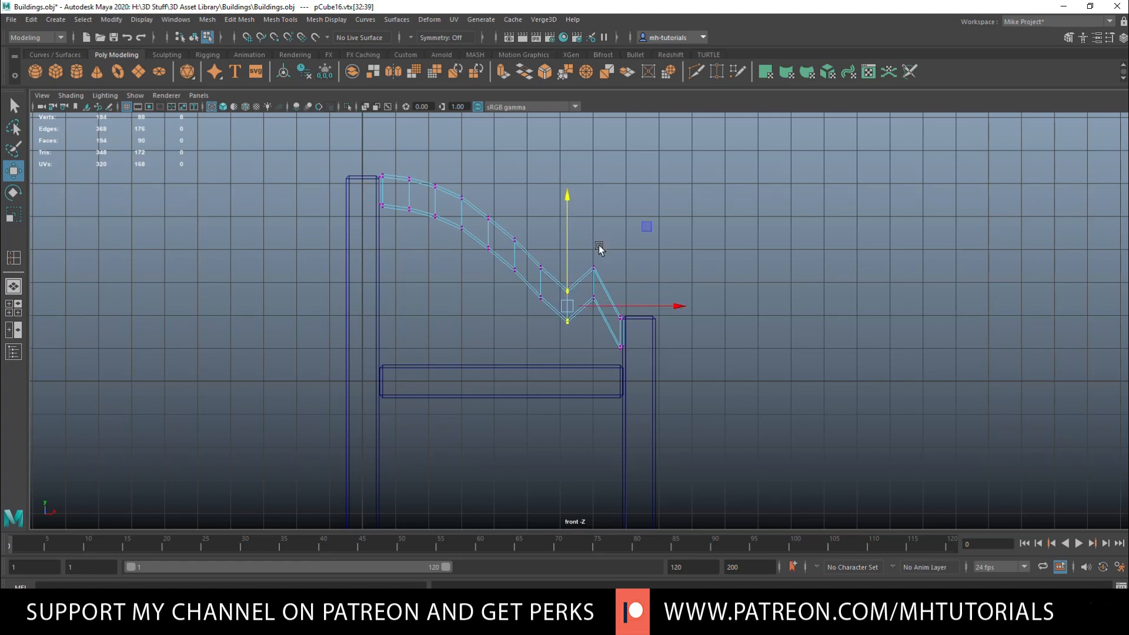
left_click_drag(581, 242, 609, 329)
left_click_drag(594, 176, 600, 221)
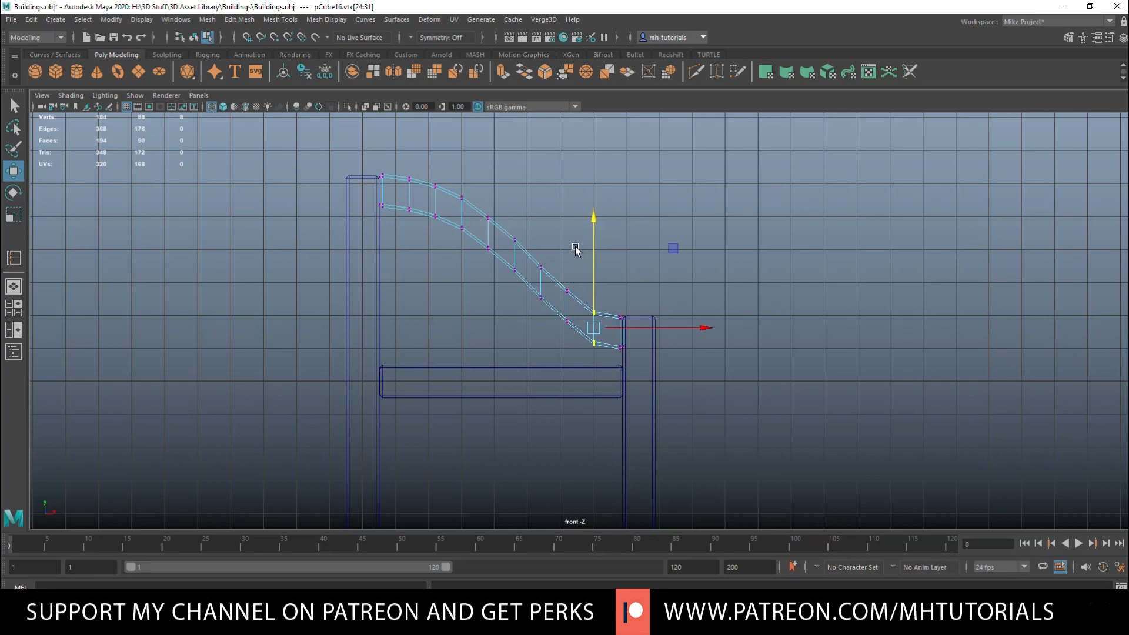
Smooth the lower half of the S-curve by nudging its vertex columns slightly downward.
left_click_drag(585, 348, 536, 250)
left_click_drag(558, 192, 529, 286)
left_click_drag(516, 154, 501, 277)
left_click_drag(491, 131, 491, 130)
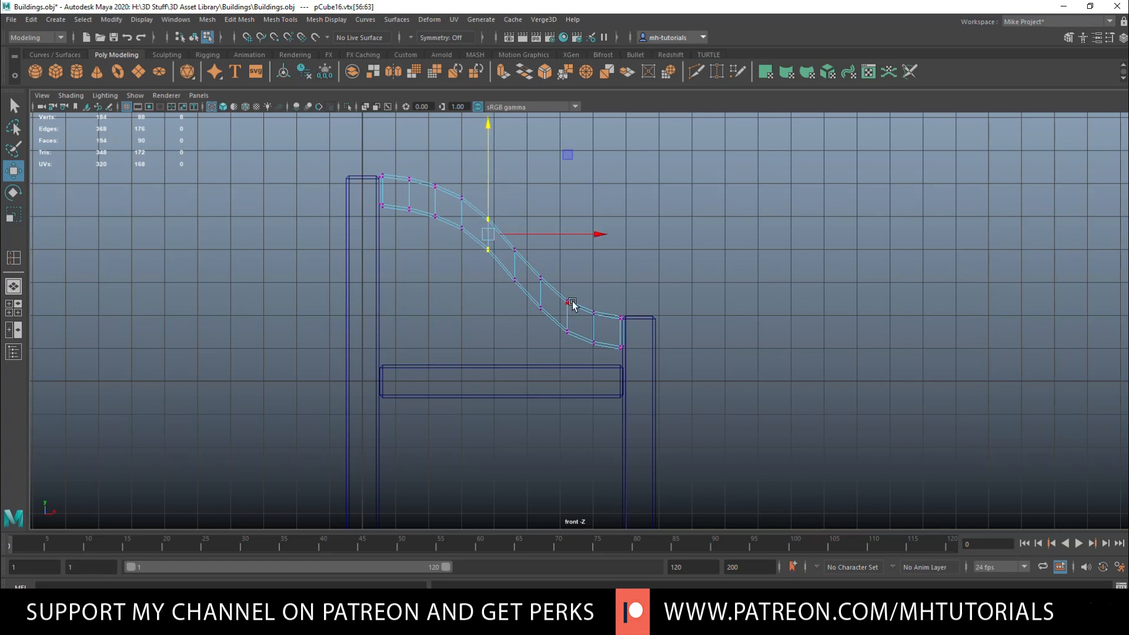
Examine the frame with its curved top rail in the perspective view and select the bottom rail.
left_click(9, 303)
key("space")
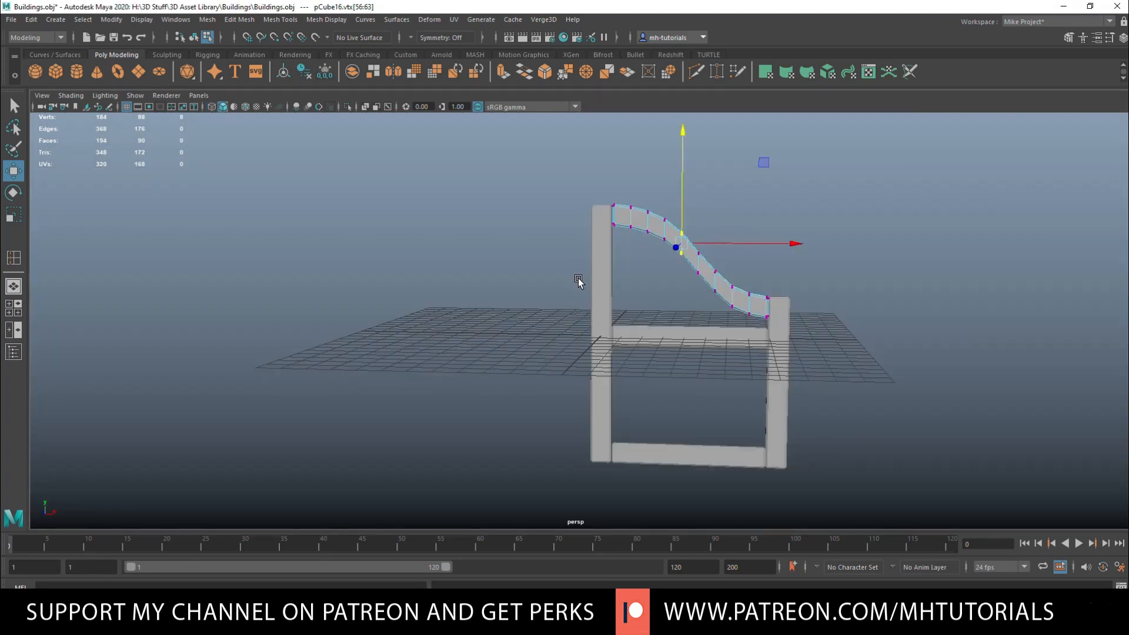
left_click_drag(527, 284, 554, 293, "alt")
left_click_drag(608, 341, 625, 373, "alt")
left_click(557, 369)
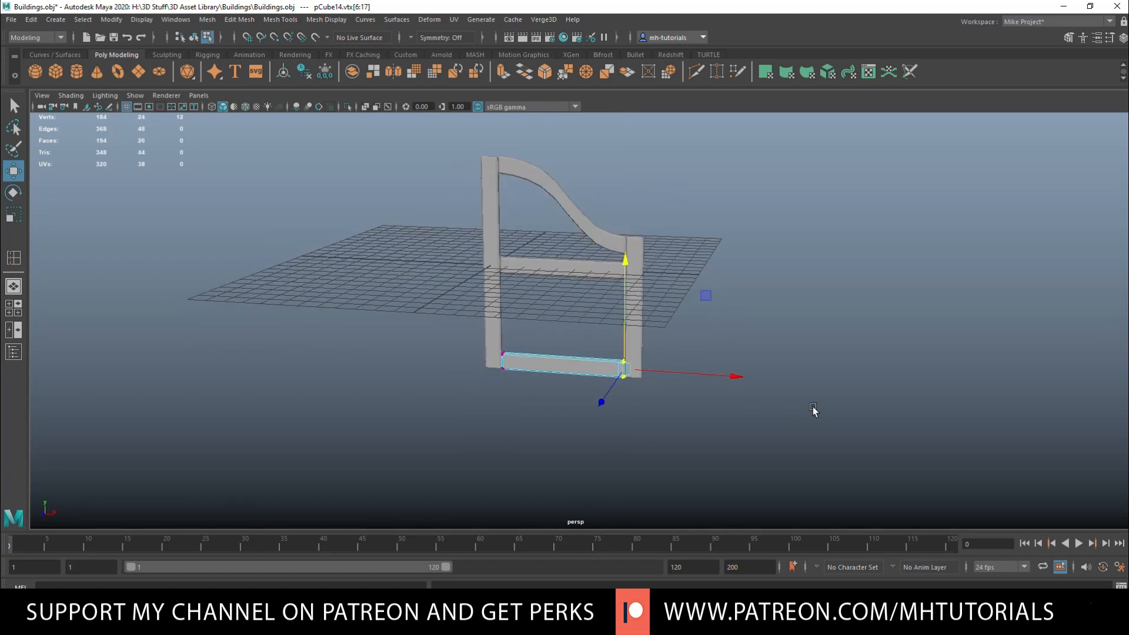
Duplicate the whole bottom rail and raise the copy slightly above the original, between the two posts.
right_click_drag(541, 362, 590, 307)
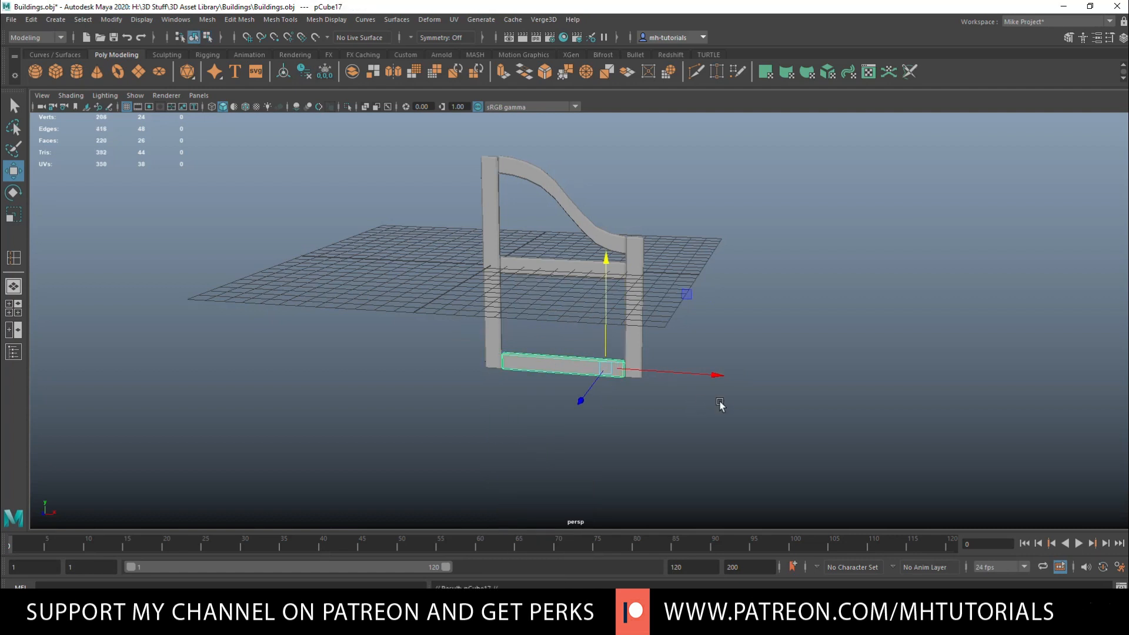
left_click_drag(606, 257, 605, 234)
key("f")
scroll(602, 277, "down", 3)
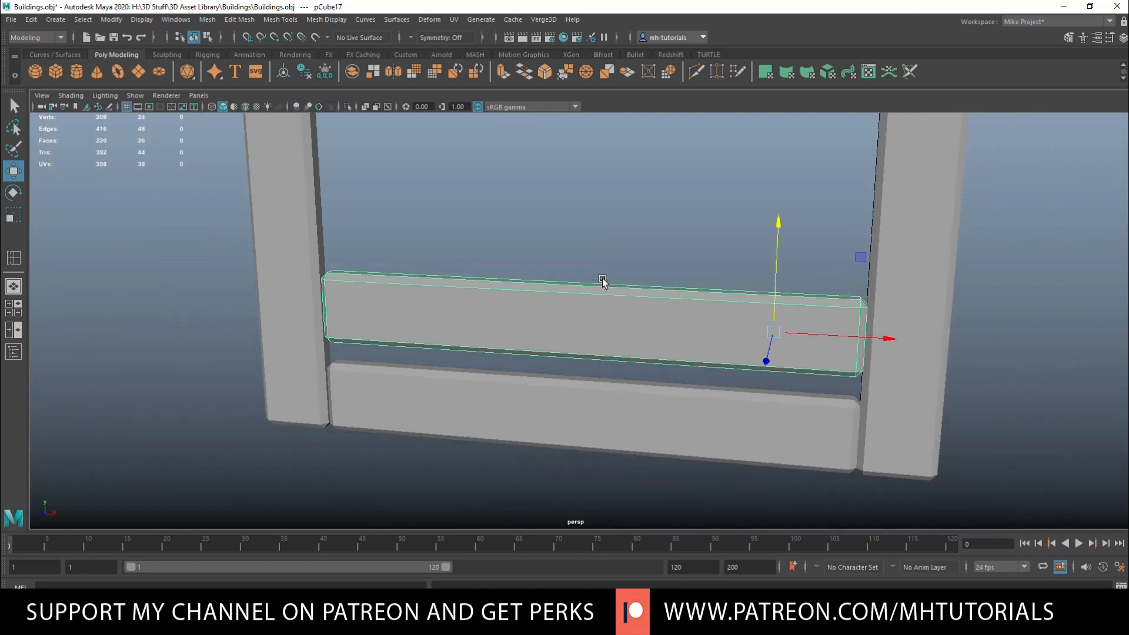
left_click_drag(608, 290, 547, 338, "alt")
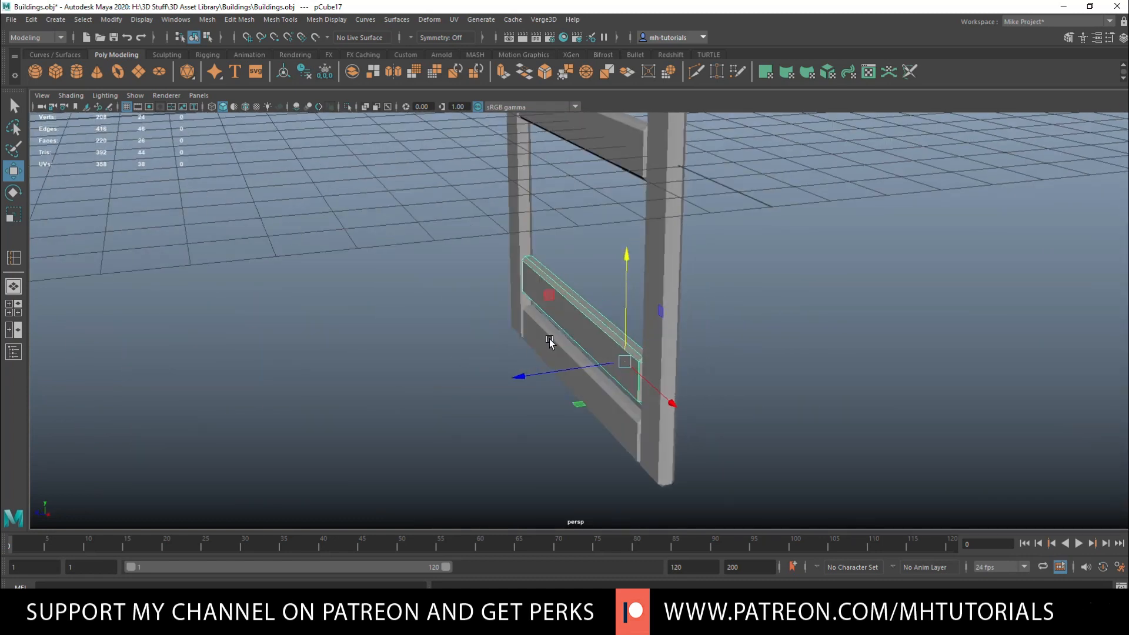
key("e")
left_click_drag(591, 273, 616, 270)
key("ctrl+z")
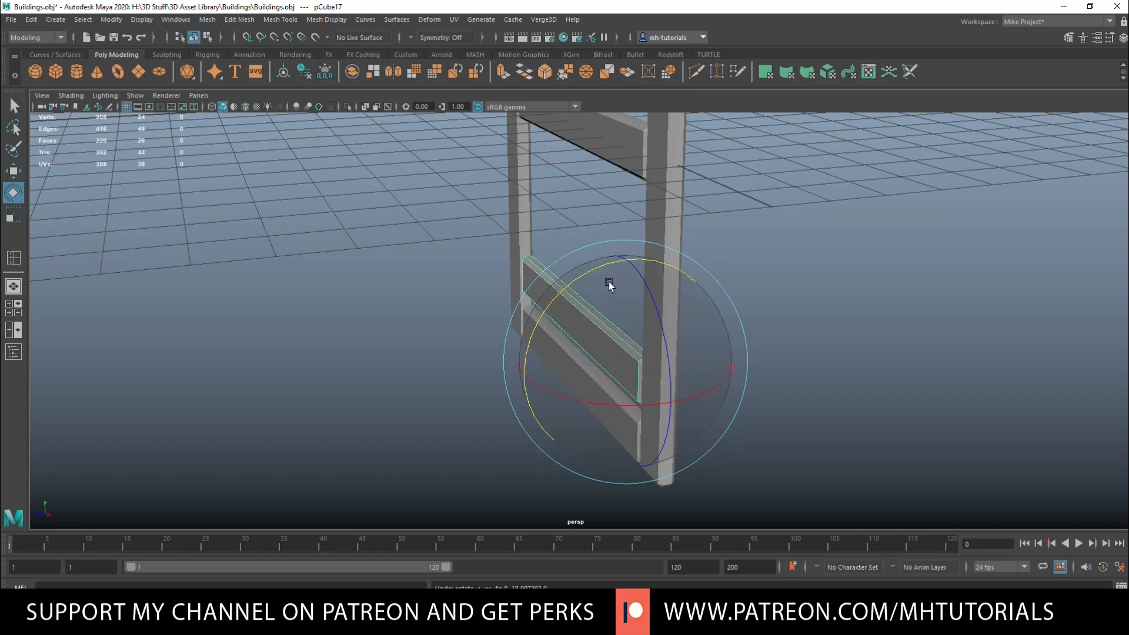
Thin the duplicated rail in depth and tilt it about its length to form an angled louver slat.
key("r")
left_click_drag(527, 377, 581, 382)
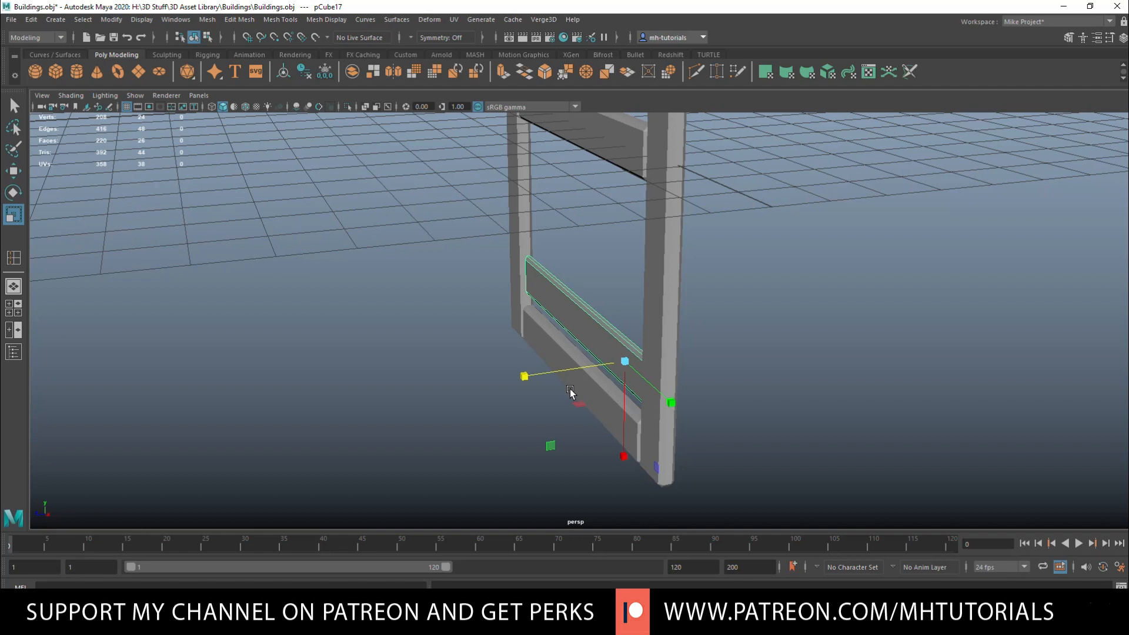
key("e")
mouse_move(577, 280)
left_mouse_down()
mouse_move(609, 274)
mouse_move(581, 288)
left_mouse_up()
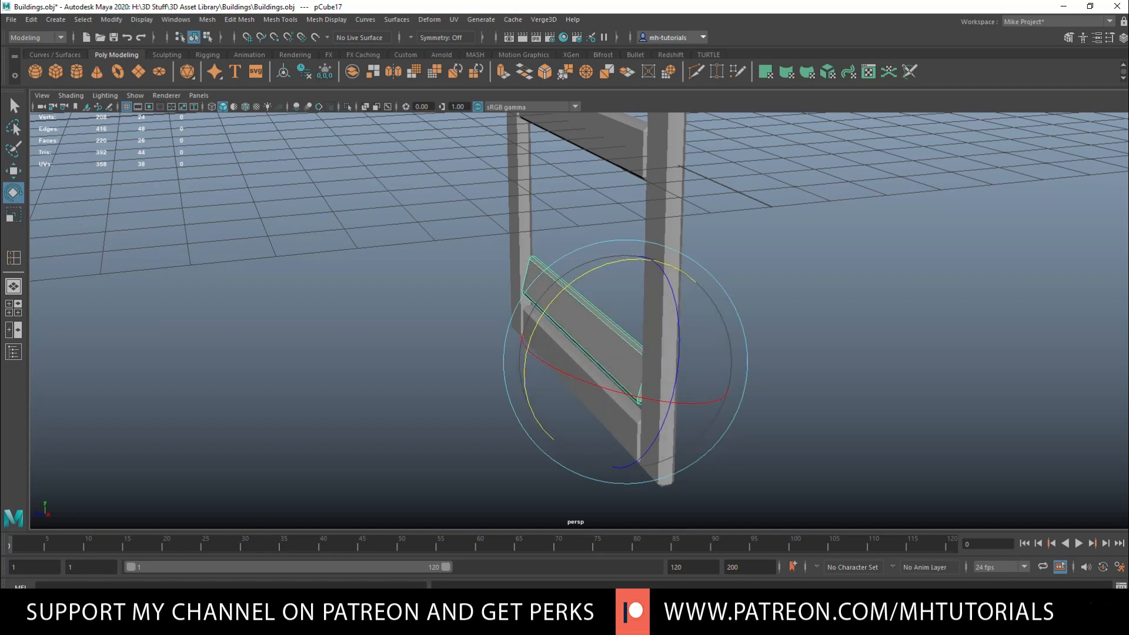
In the side view, lower the tilted slat until it sits just above the bottom rail.
key("space")
scroll(734, 429, "down", 3)
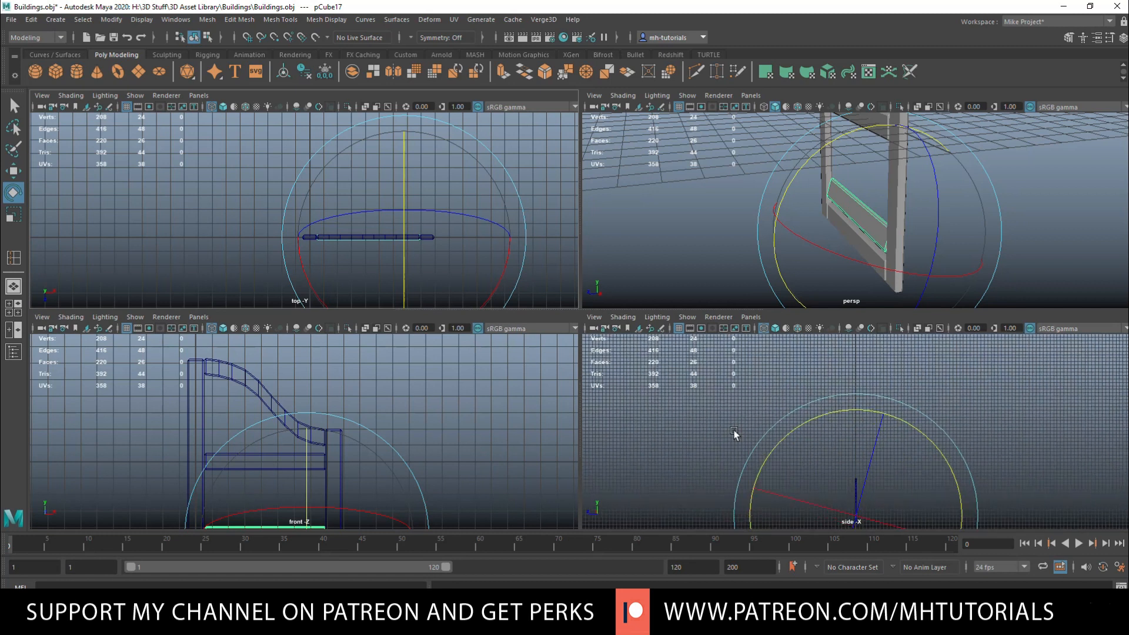
key("space")
scroll(538, 420, "down", 6)
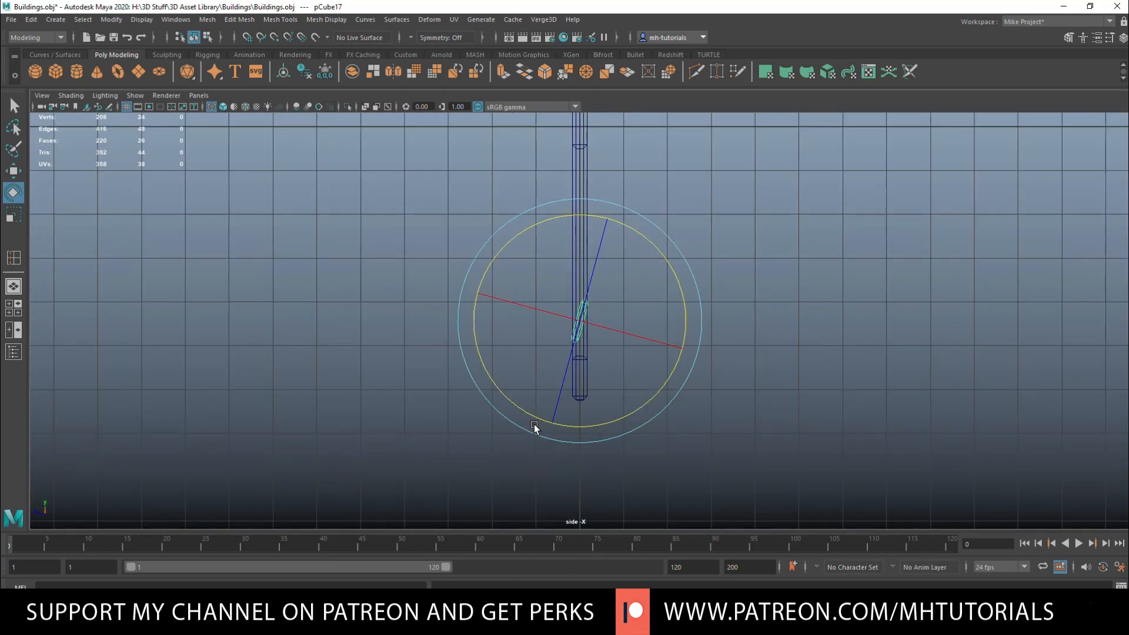
scroll(522, 429, "up", 1)
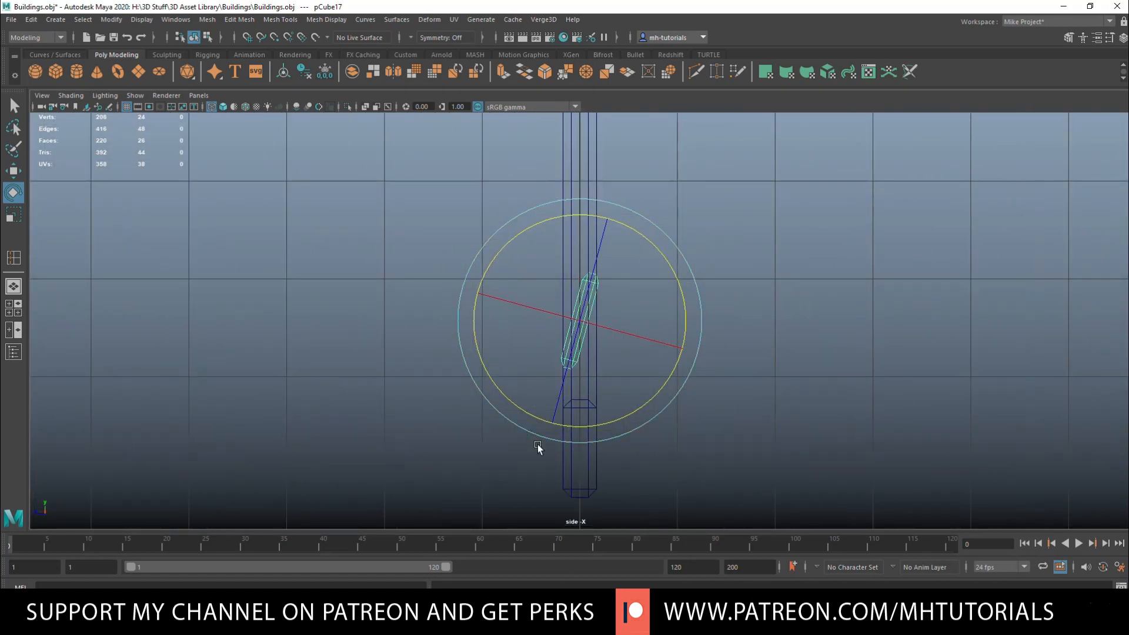
key("w")
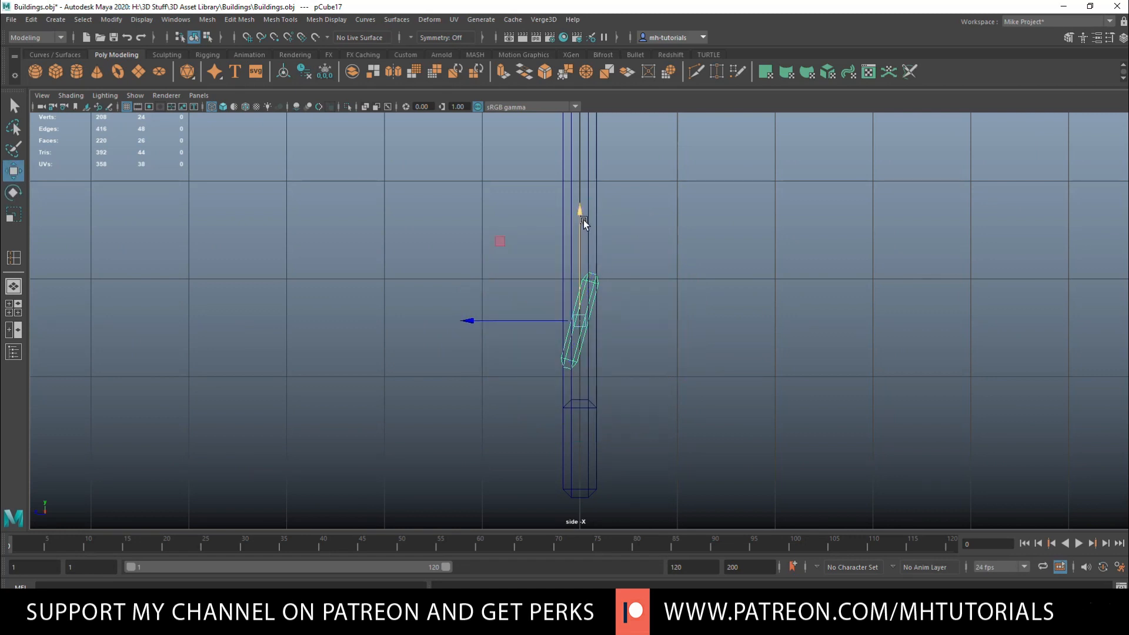
left_click_drag(584, 217, 581, 238)
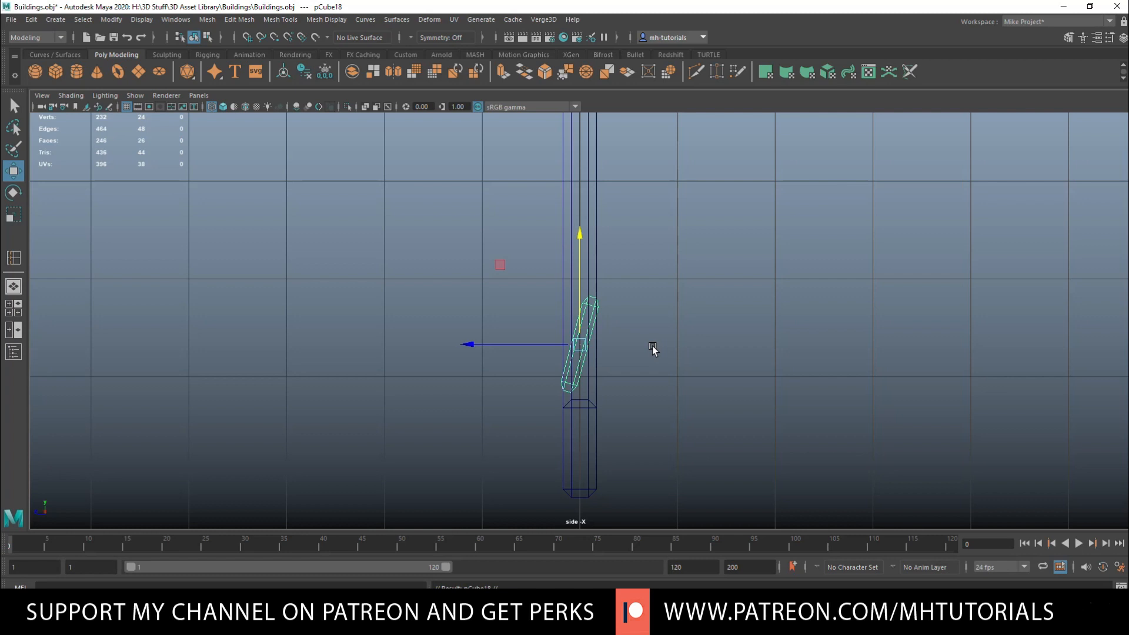
Duplicate the tilted slat and raise the copy above the first so their ends overlap slightly in height.
left_click_drag(580, 238, 575, 172)
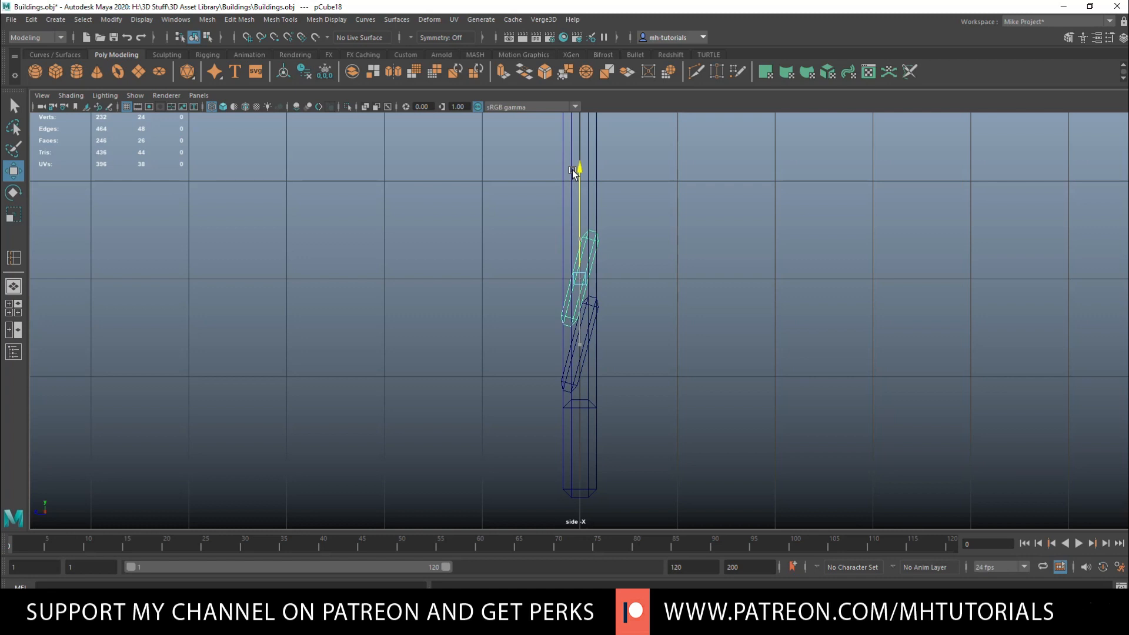
left_click_drag(573, 174, 570, 173)
scroll(658, 335, "down", 8)
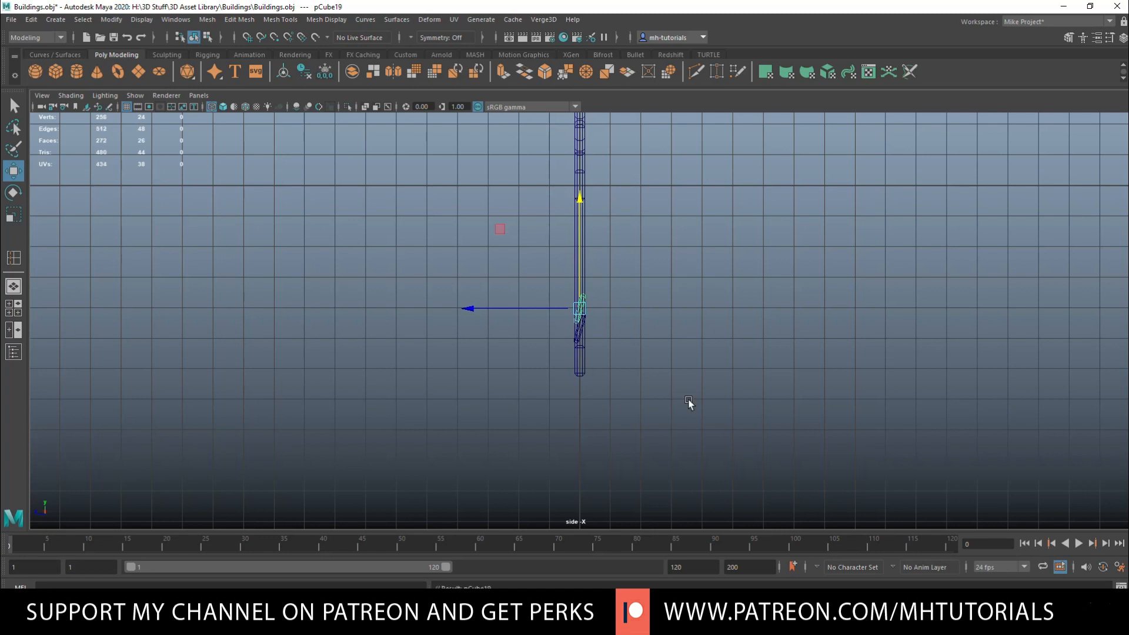
key("ctrl+z")
key("ctrl+z")
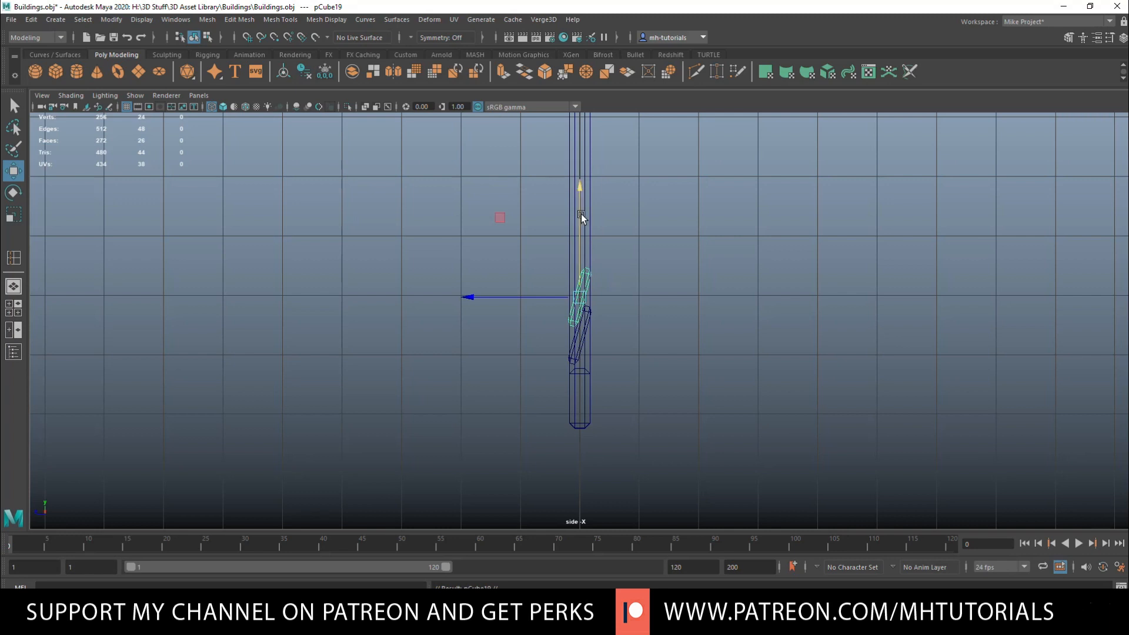
Raise a third slat copy by the same spacing and repeat the duplication until the louvers reach the middle rail.
left_click_drag(589, 191, 575, 148)
scroll(779, 302, "down", 3)
key("shift+d")
key("shift+d")
key("shift+d")
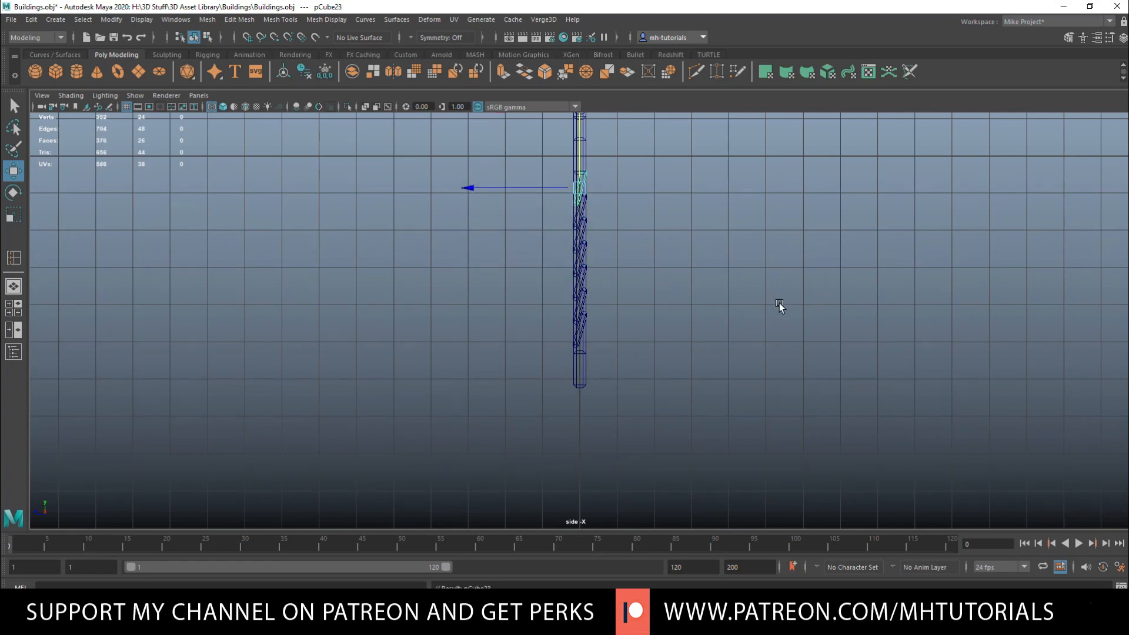
scroll(779, 303, "down", 5)
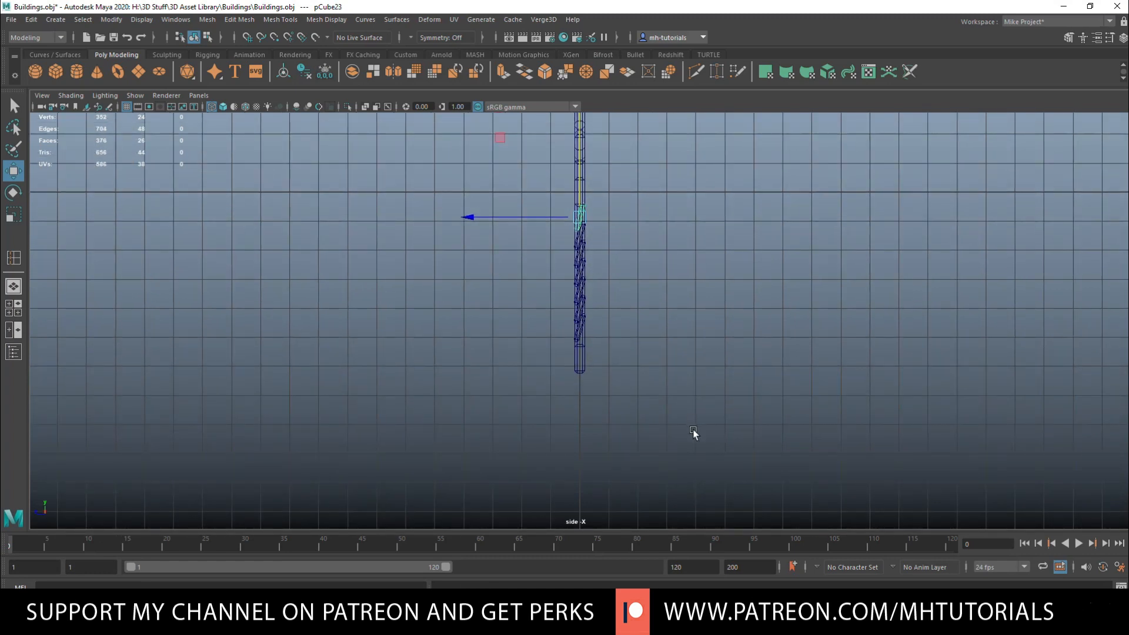